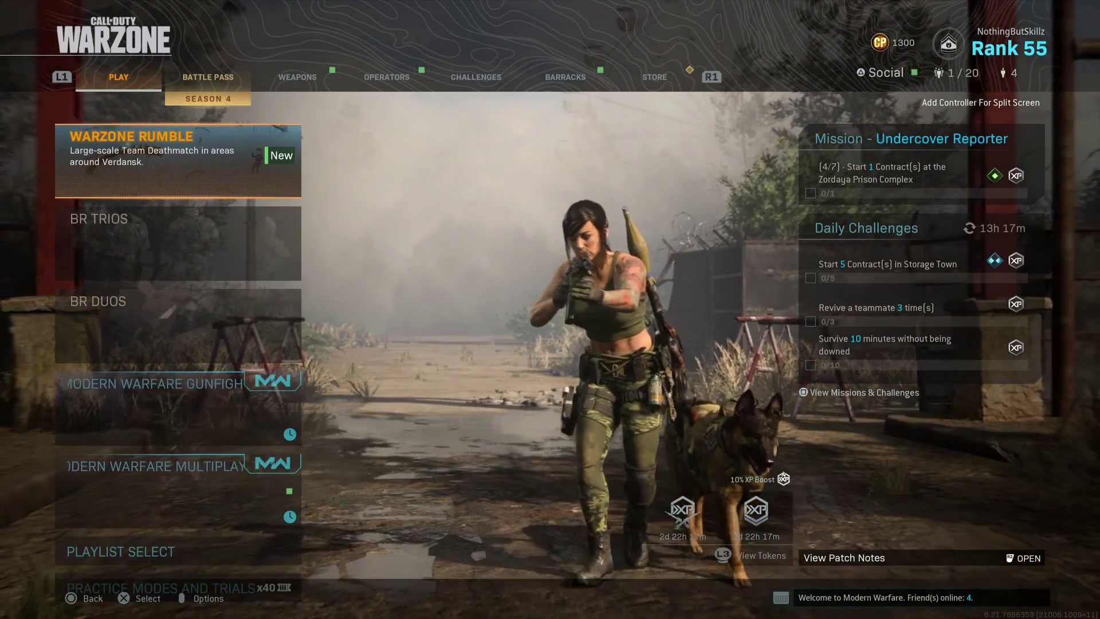
# Step: Open the controller options, compare the Default and Tactical BR button layouts, and select Tactical
pyautogui.press('Escape')
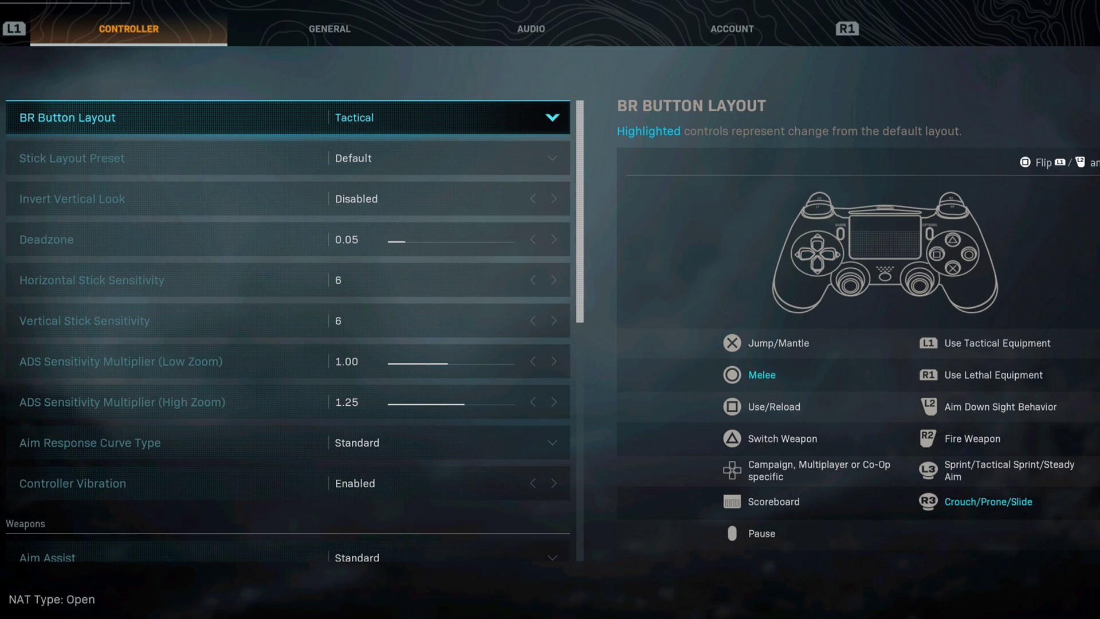
pyautogui.press('Return')
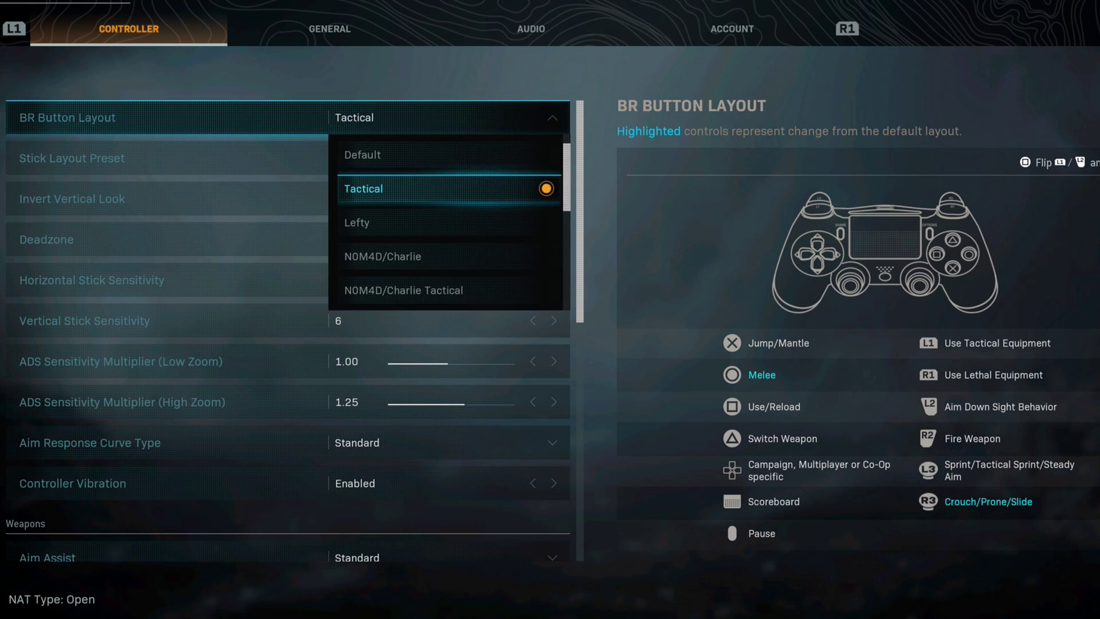
pyautogui.press('Up')
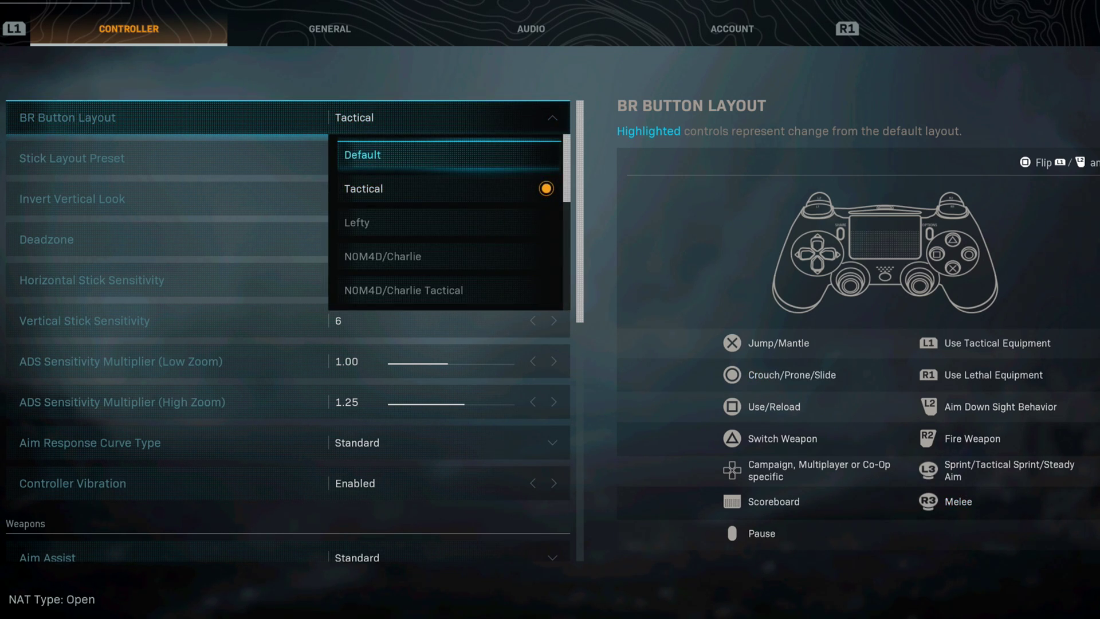
pyautogui.press('Down')
pyautogui.press('Up')
pyautogui.press('Down')
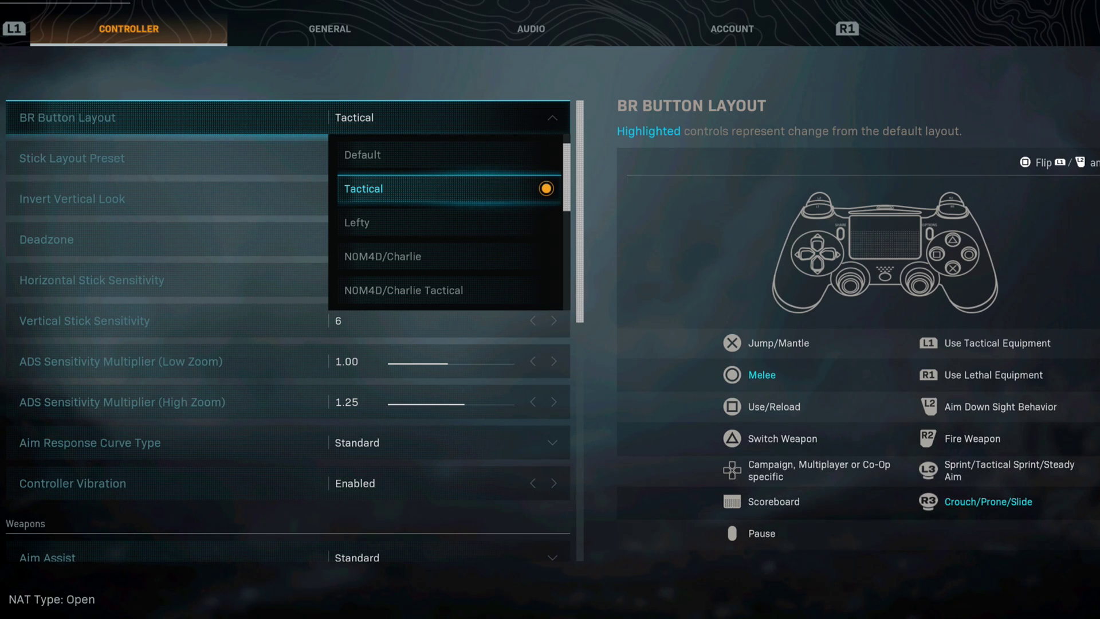
pyautogui.press('Up')
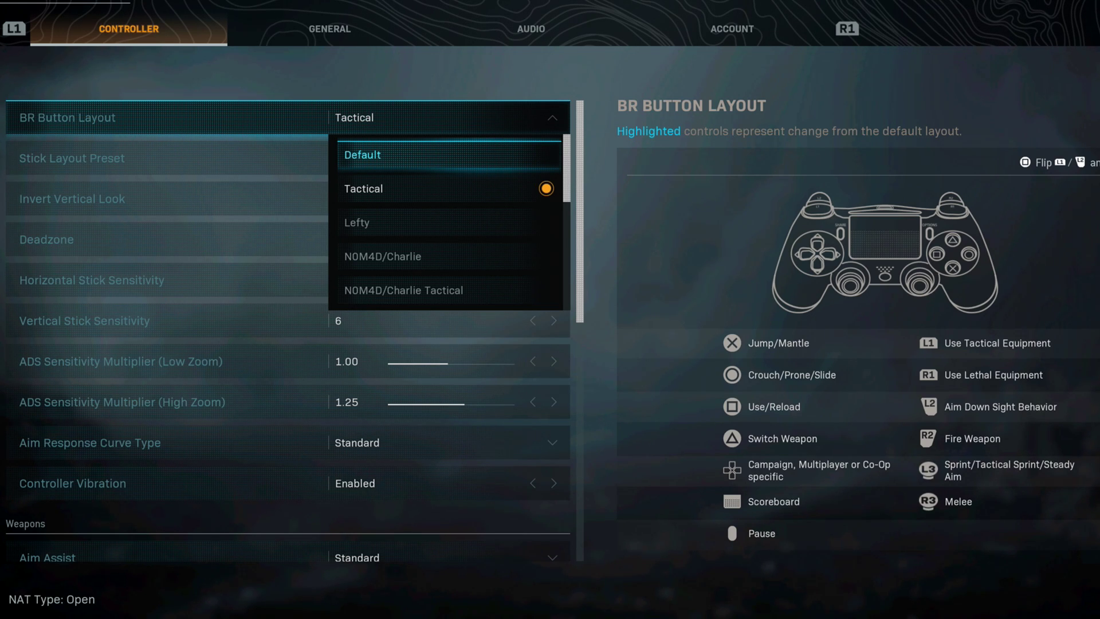
pyautogui.press('Down')
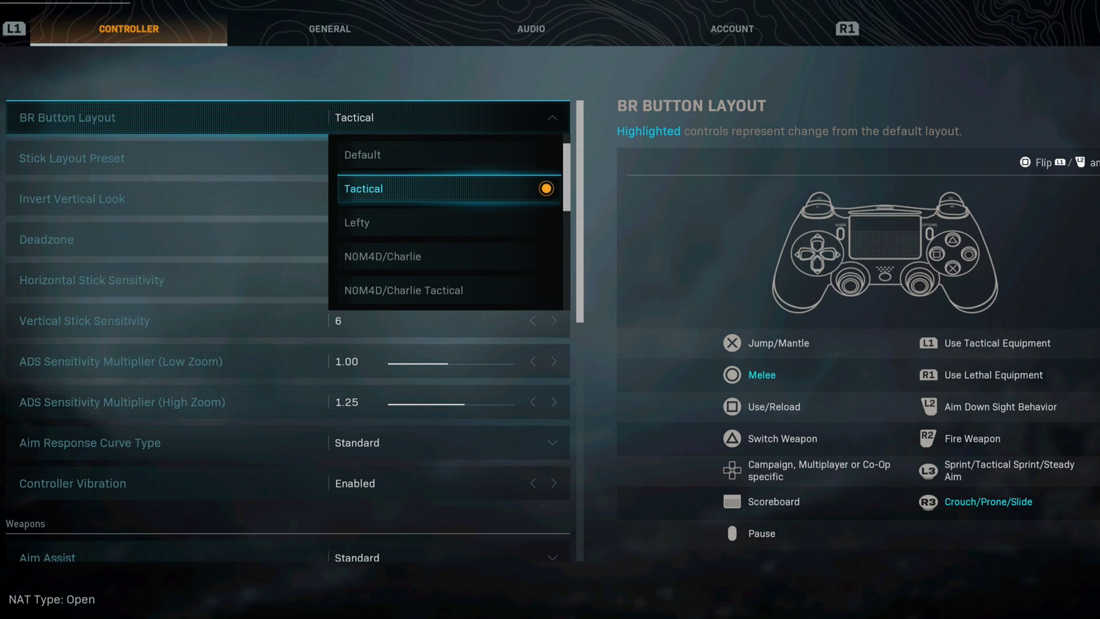
pyautogui.press('Up')
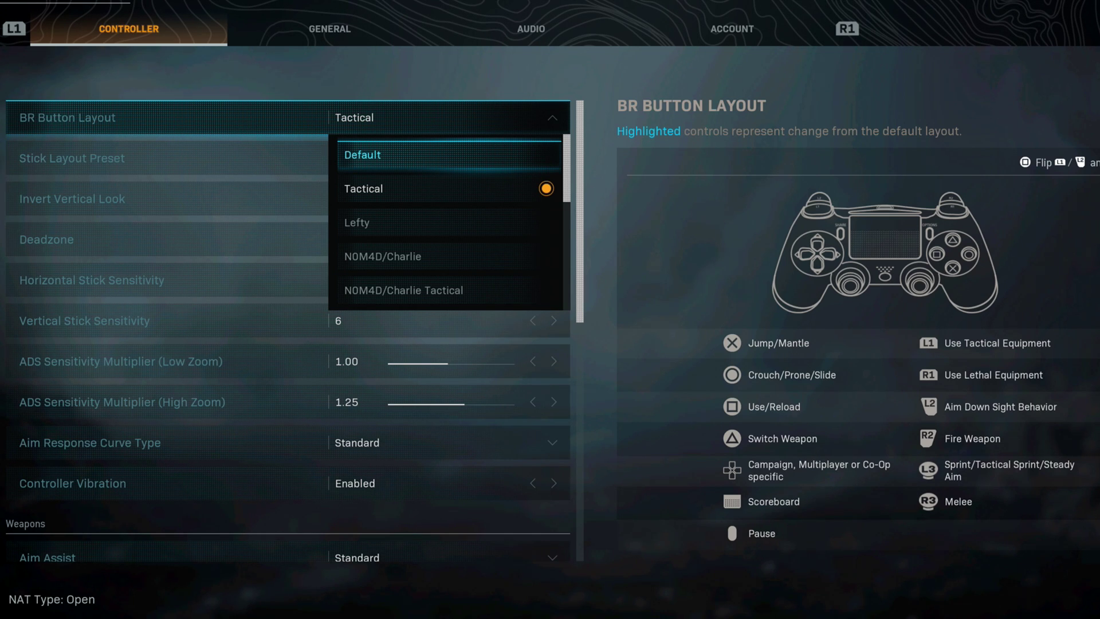
pyautogui.press('Down')
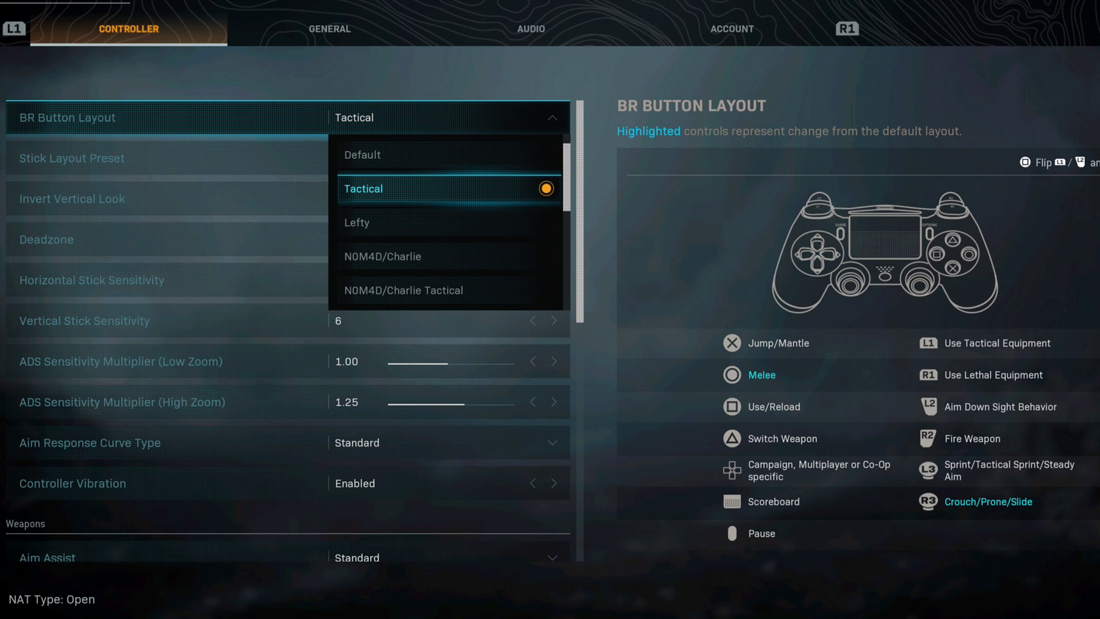
pyautogui.press('Return')
# Step: Review the Stick Layout Preset, Invert Vertical Look and Deadzone settings
pyautogui.press('Down')
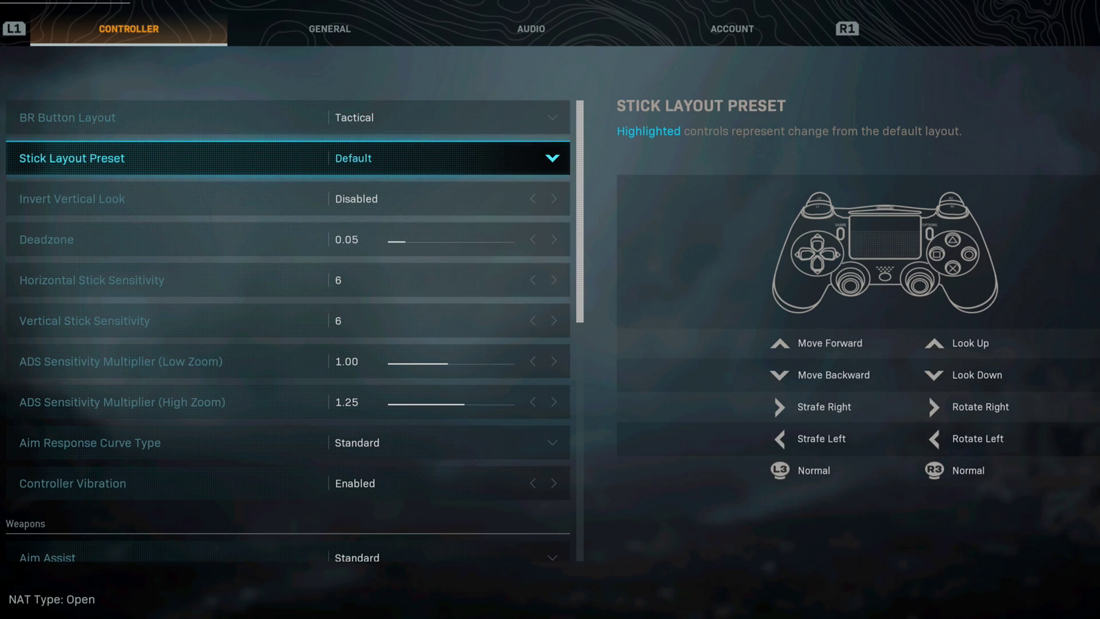
pyautogui.press('Down')
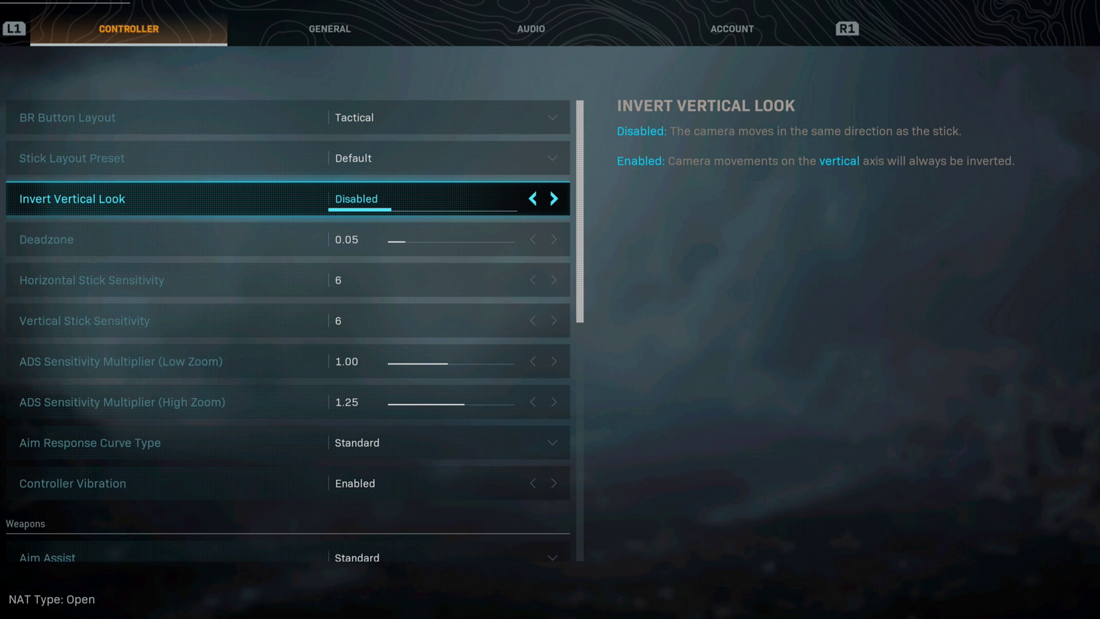
pyautogui.press('Down')
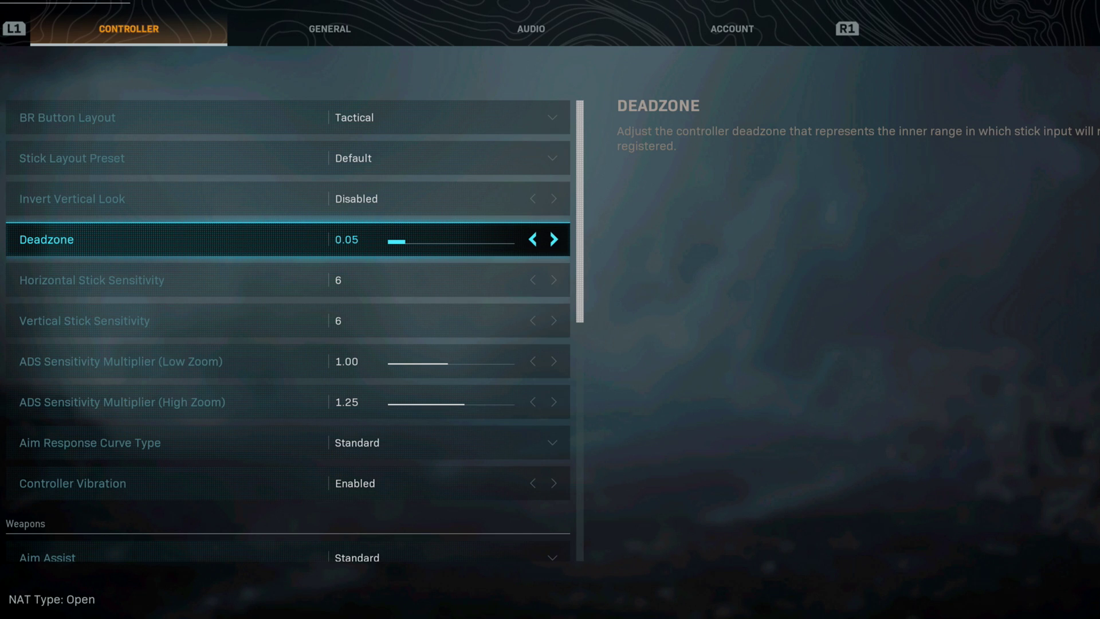
# Step: Compare the Horizontal and Vertical Stick Sensitivity settings
pyautogui.press('Down')
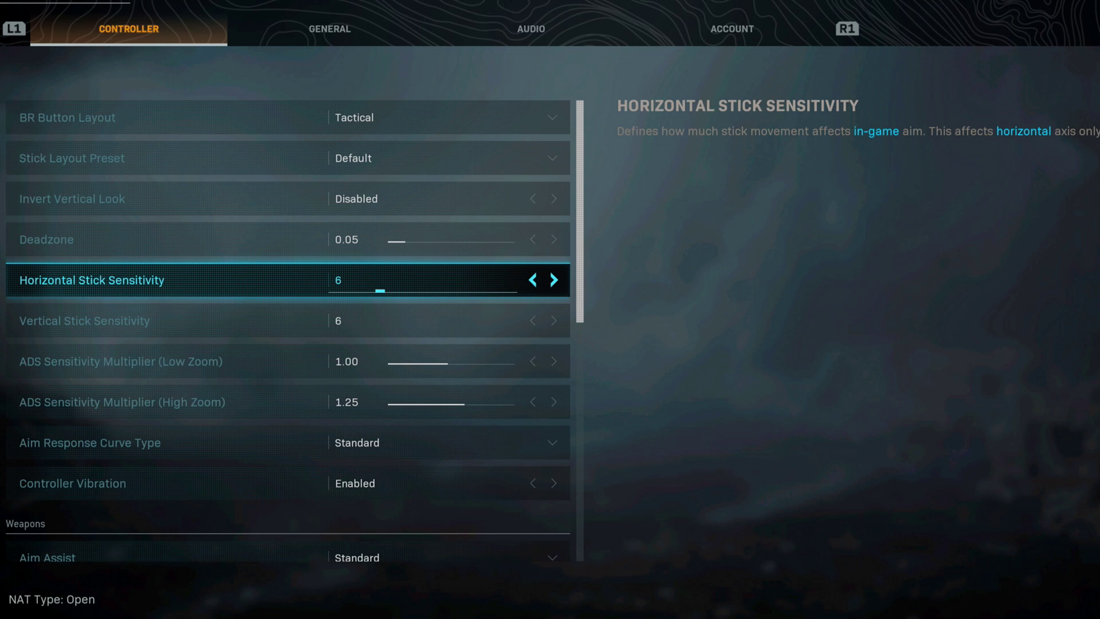
pyautogui.press('Down')
pyautogui.press('Up')
pyautogui.press('Down')
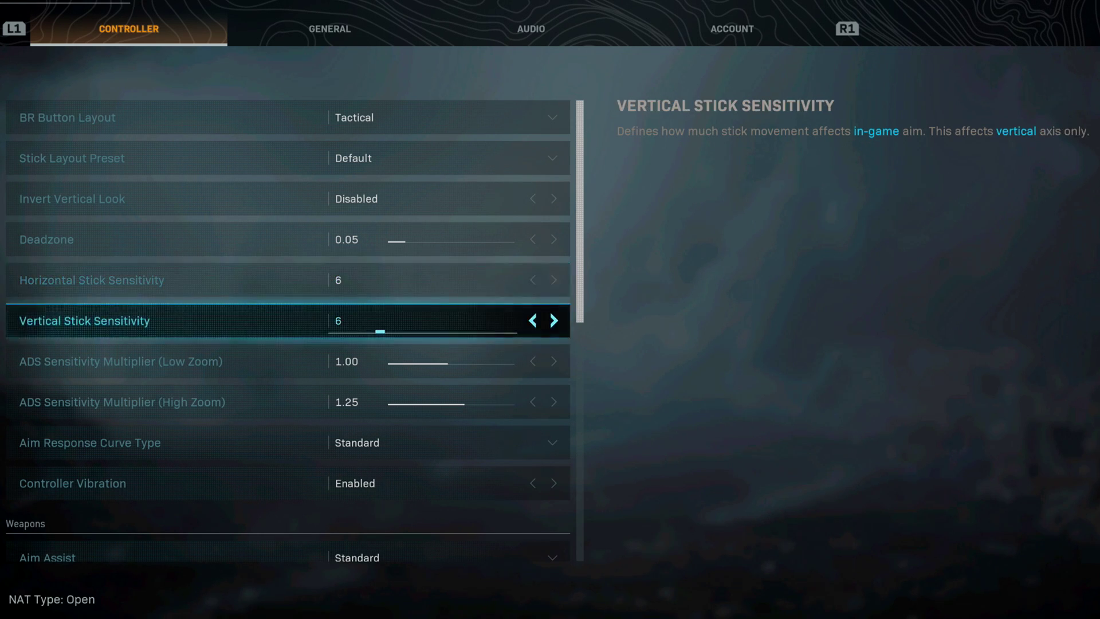
pyautogui.press('Up')
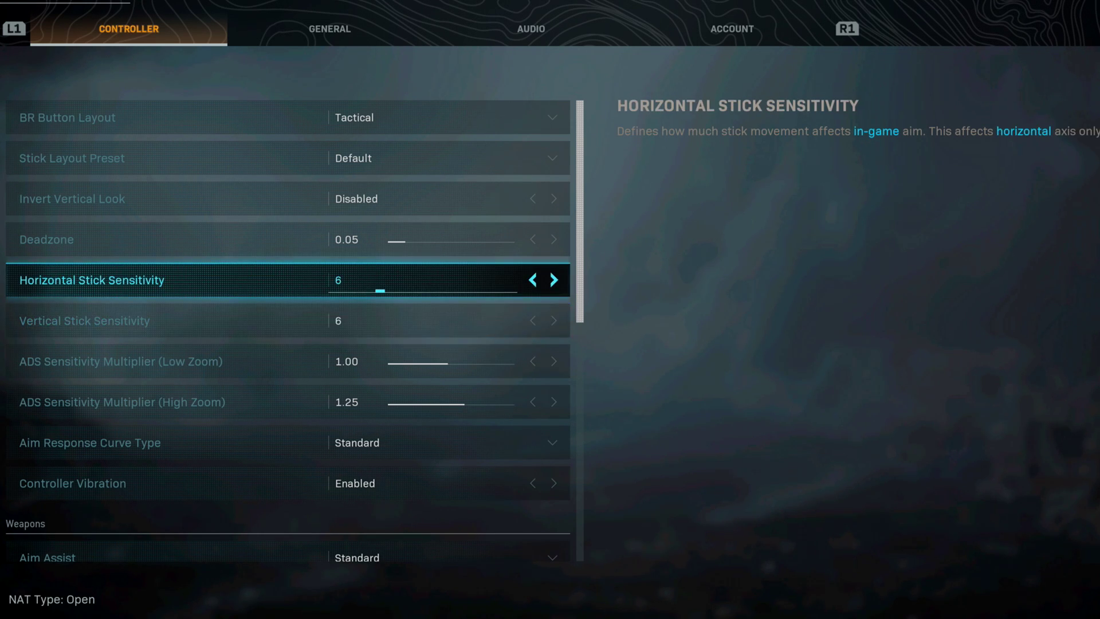
pyautogui.press('Down')
pyautogui.press('Up')
pyautogui.press('Down')
pyautogui.press('Up')
pyautogui.press('Down')
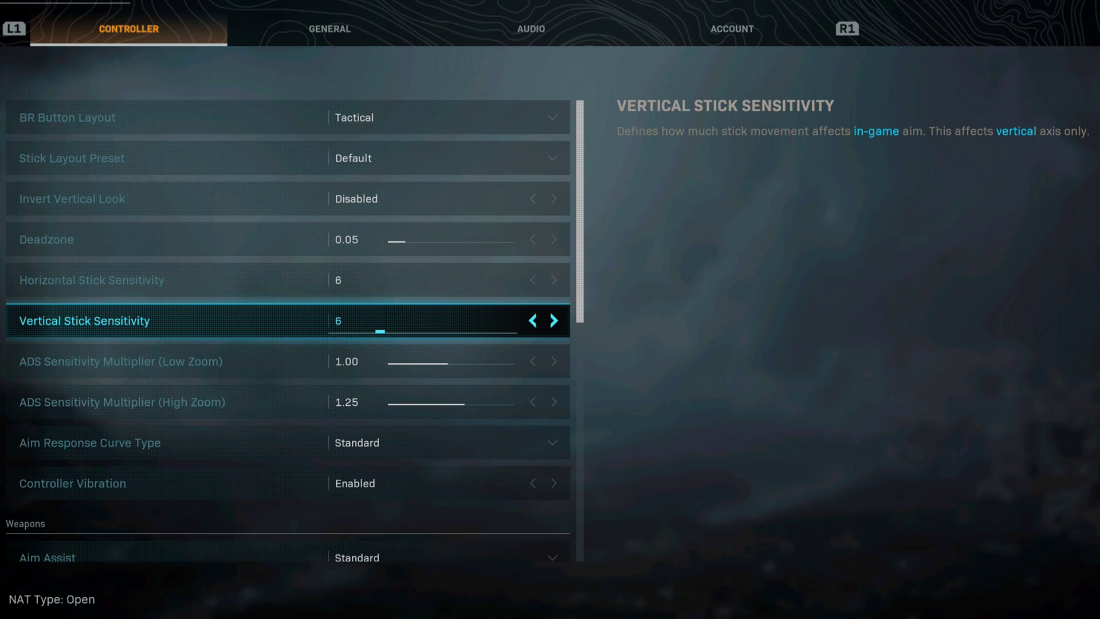
pyautogui.press('Up')
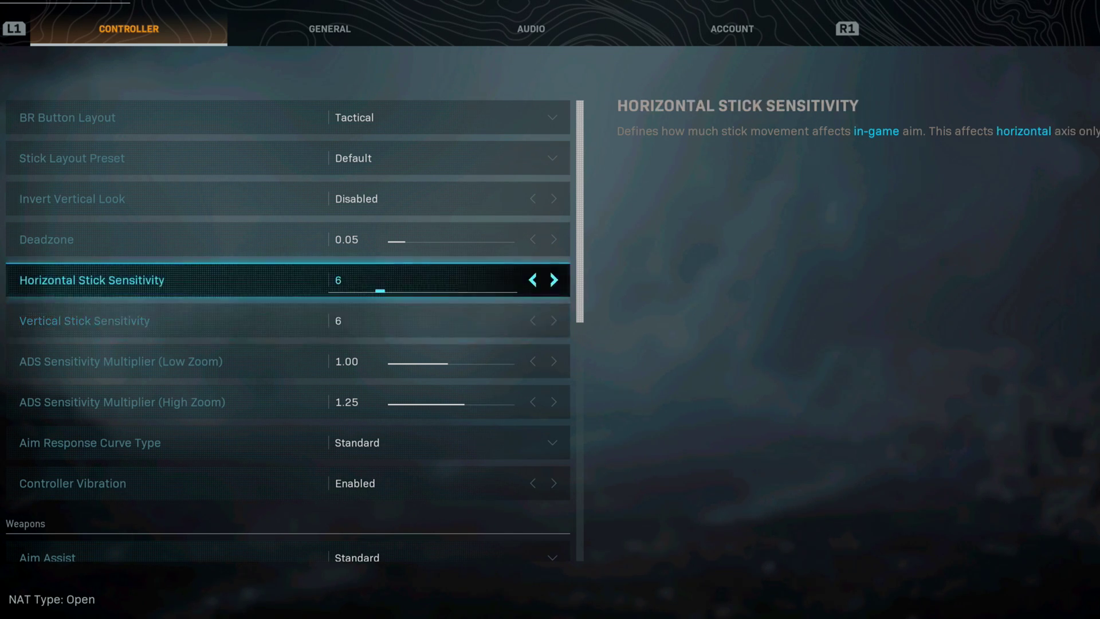
pyautogui.press('Down')
# Step: Compare the low-zoom and high-zoom ADS Sensitivity Multipliers with each other and with the stick sensitivities
pyautogui.press('Down')
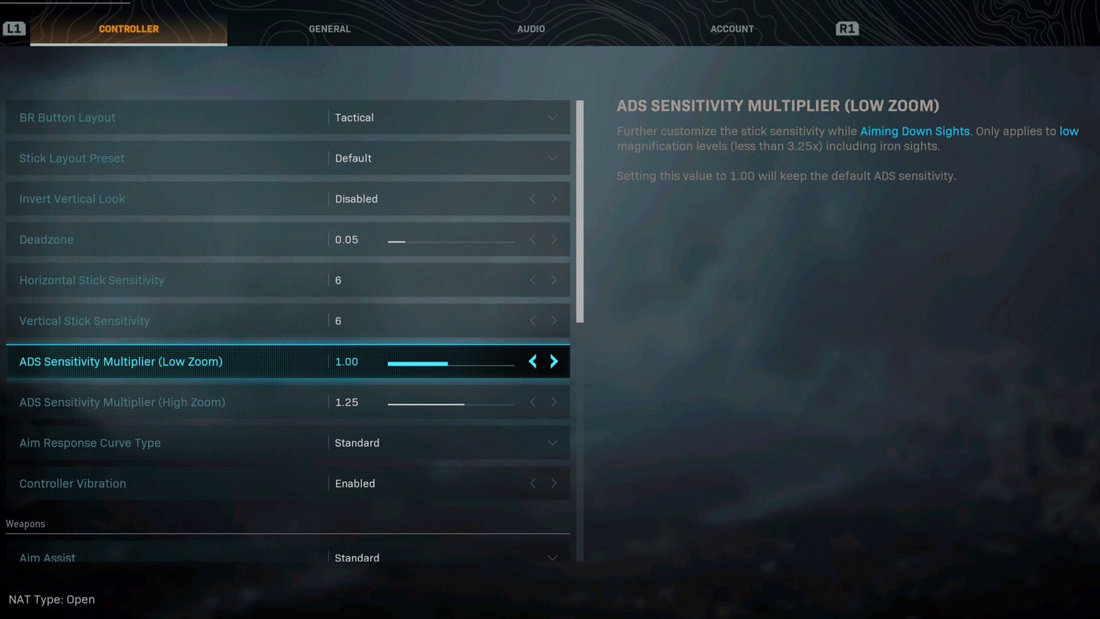
pyautogui.press('Down')
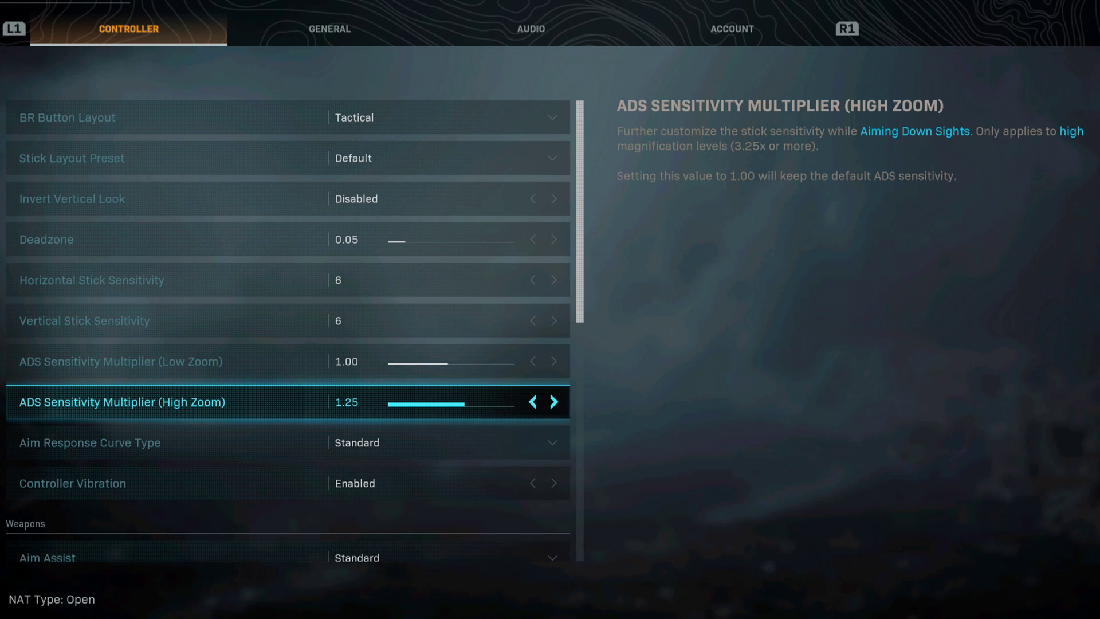
pyautogui.press('Up')
pyautogui.press('Down')
pyautogui.press('Up')
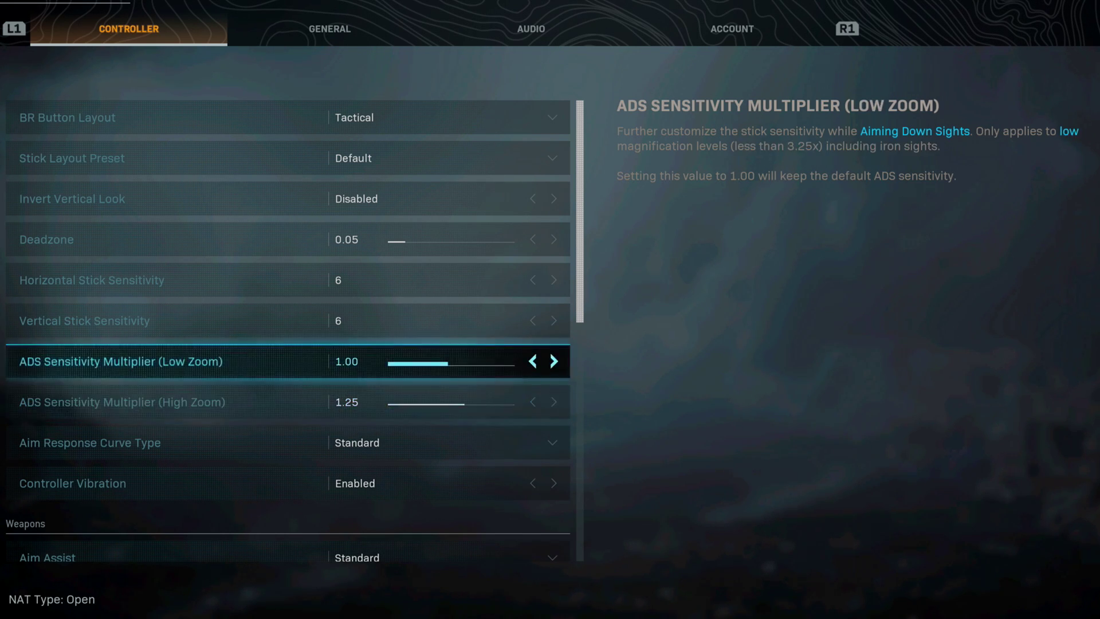
pyautogui.press('Down')
pyautogui.press('Up')
pyautogui.press('Down')
pyautogui.press('Up')
pyautogui.press('Up')
pyautogui.press('Up')
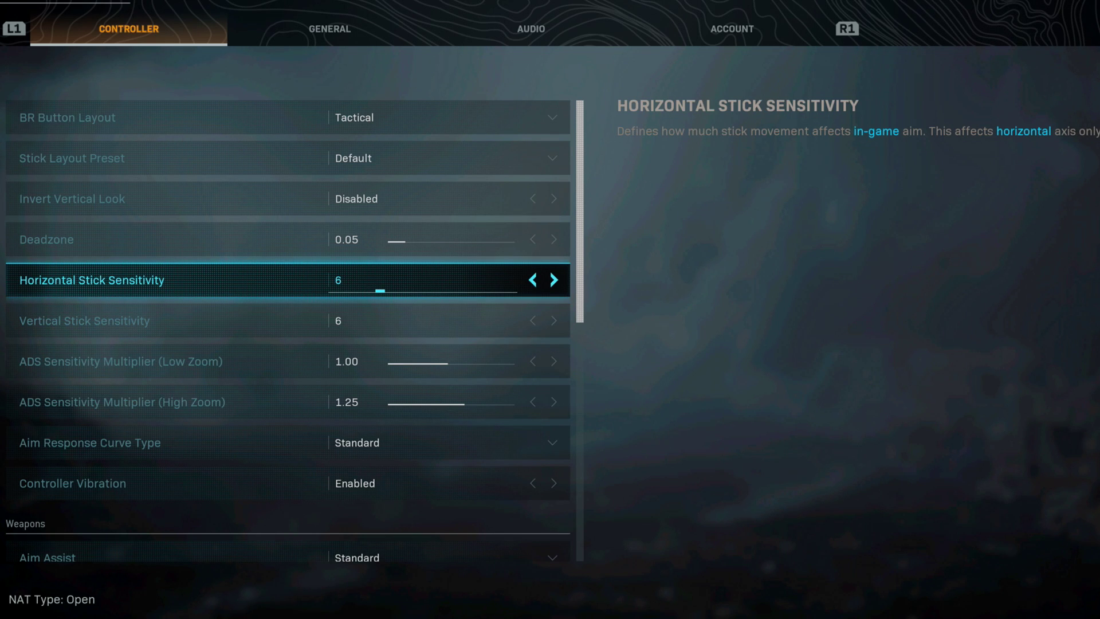
pyautogui.press('Down')
pyautogui.press('Down')
pyautogui.press('Down')
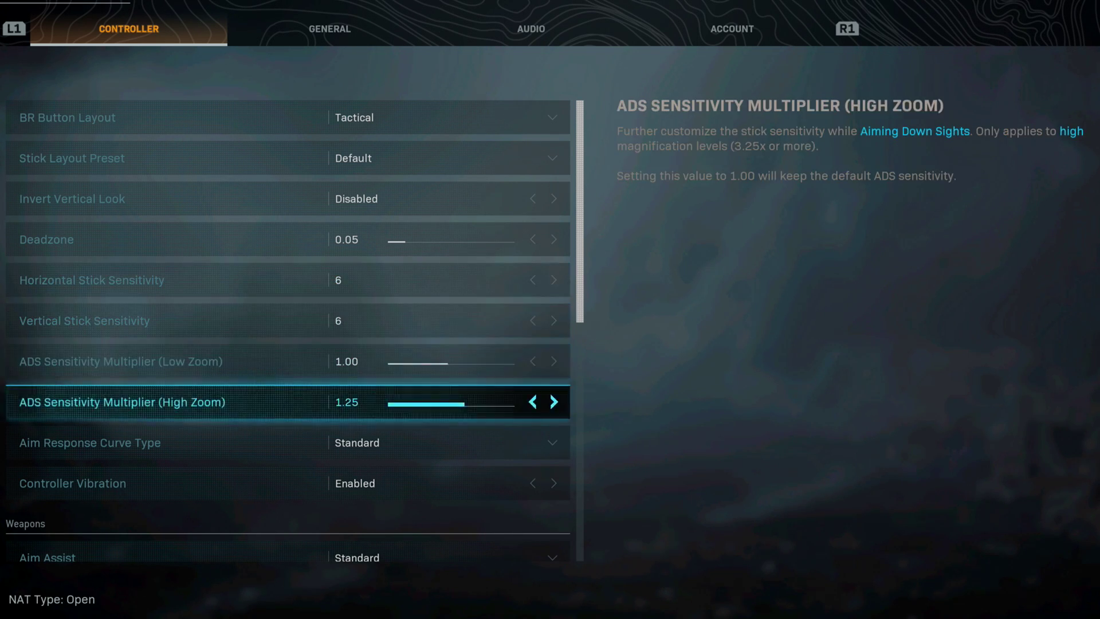
pyautogui.press('Up')
pyautogui.press('Up')
pyautogui.press('Up')
pyautogui.press('Down')
pyautogui.press('Down')
pyautogui.press('Down')
pyautogui.press('Up')
pyautogui.press('Up')
pyautogui.press('Up')
pyautogui.press('Down')
pyautogui.press('Down')
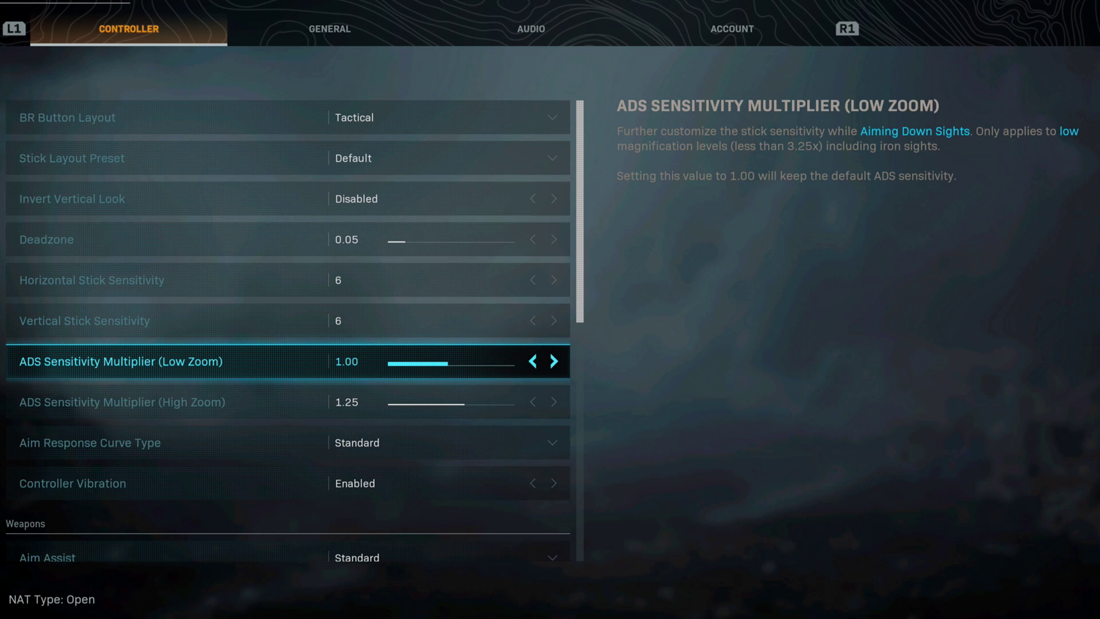
pyautogui.press('Down')
# Step: Set Controller Vibration to Disabled
pyautogui.press('Down')
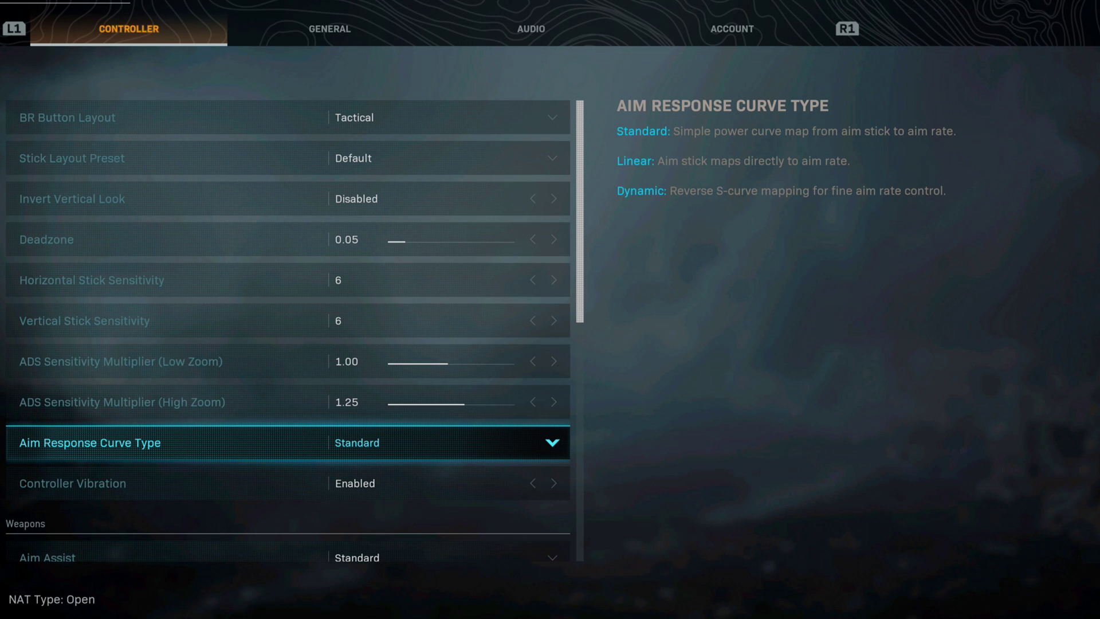
pyautogui.click(73, 484)
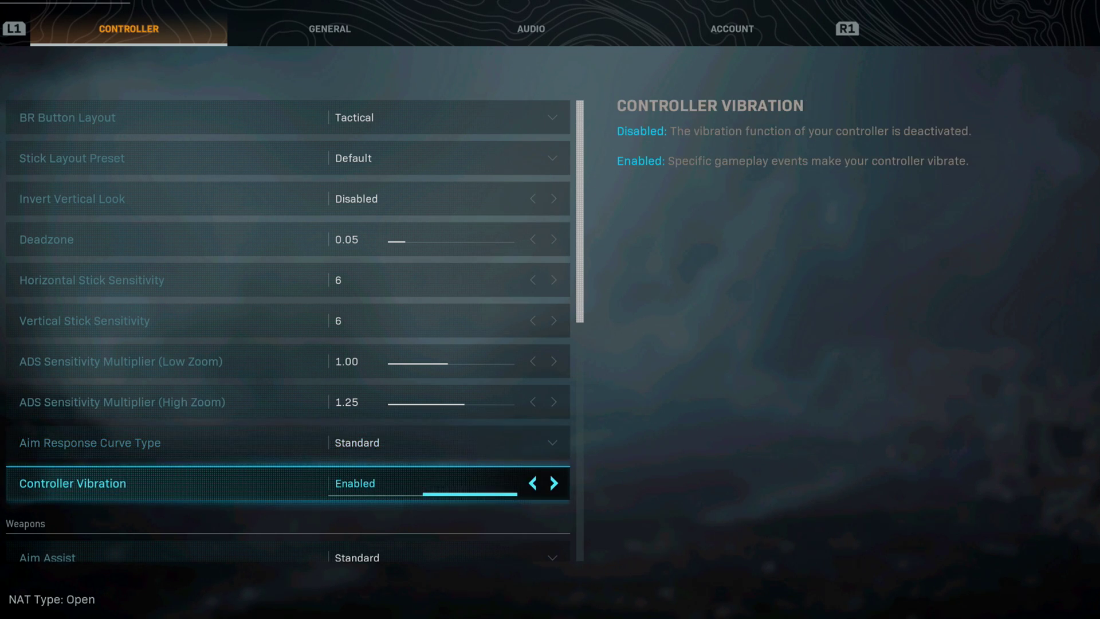
pyautogui.press('Left')
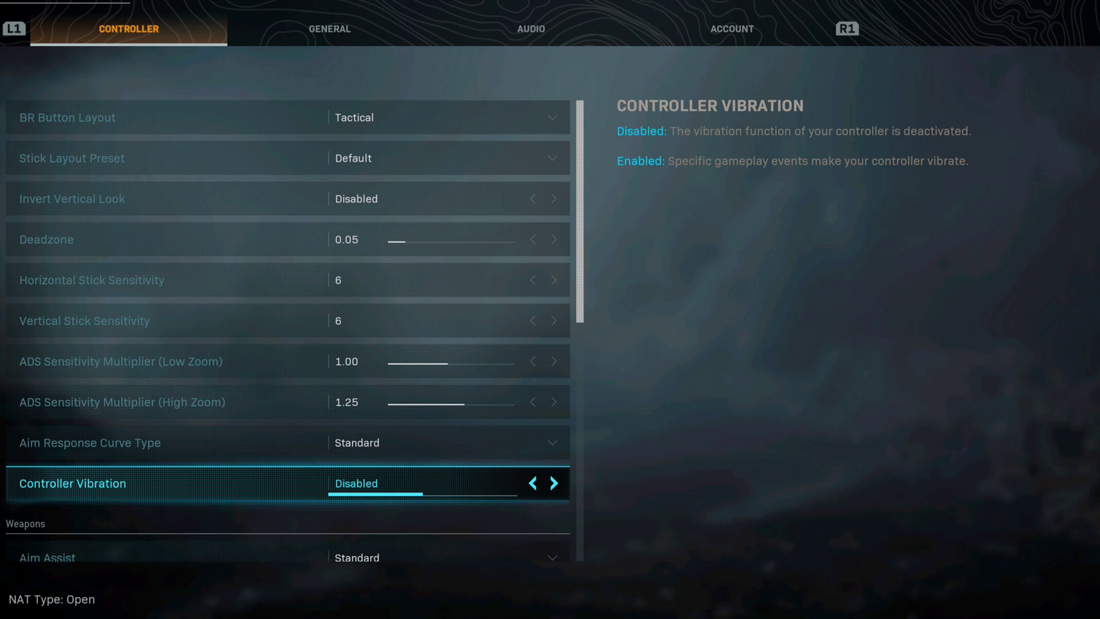
pyautogui.press('Right')
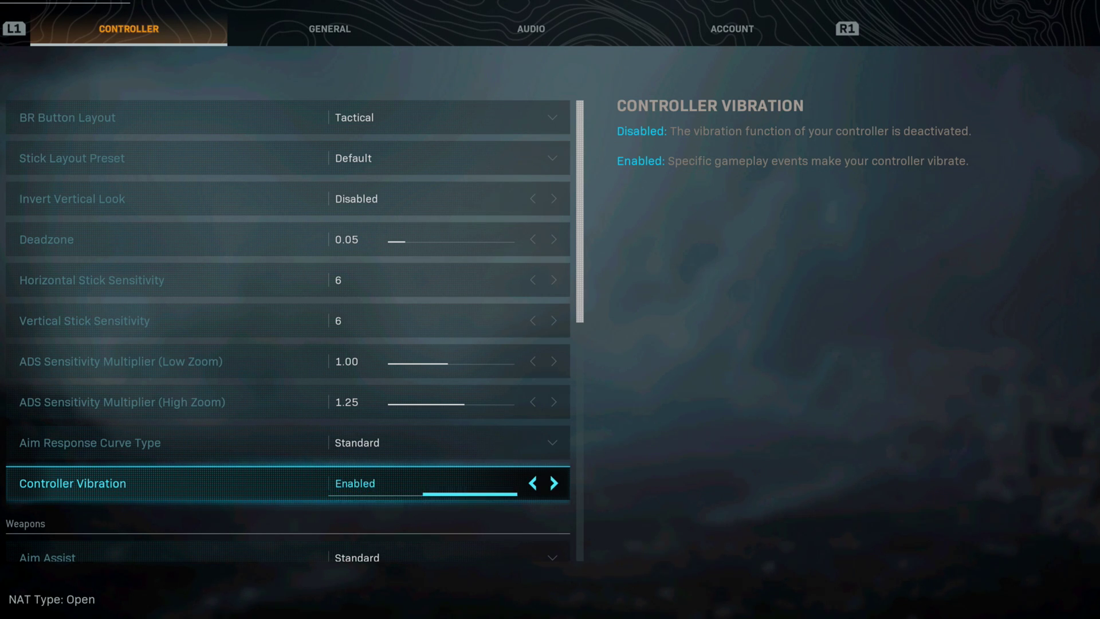
pyautogui.press('Left')
# Step: Review the Weapon Mount Activation options, including ADS + Melee, and select Double-Tap ADS
pyautogui.press('Down')
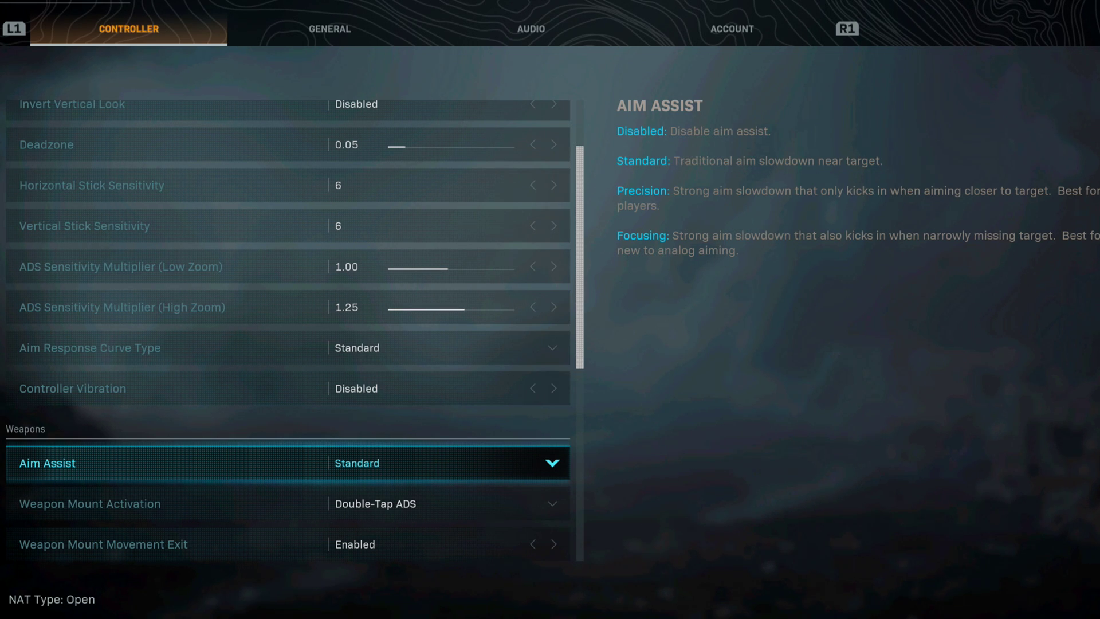
pyautogui.press('Down')
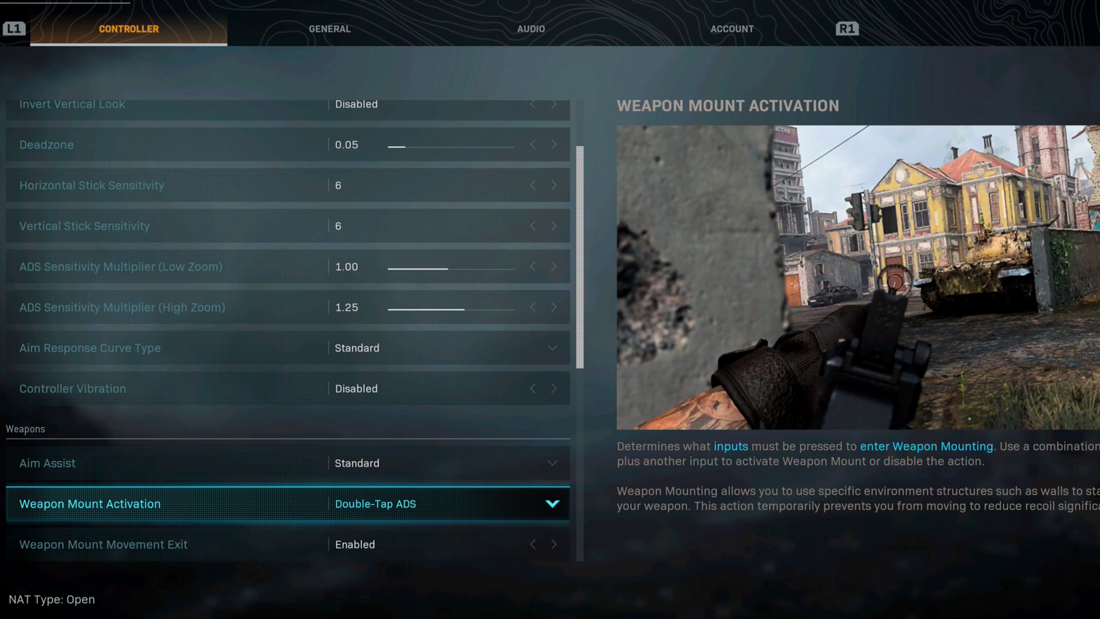
pyautogui.press('Return')
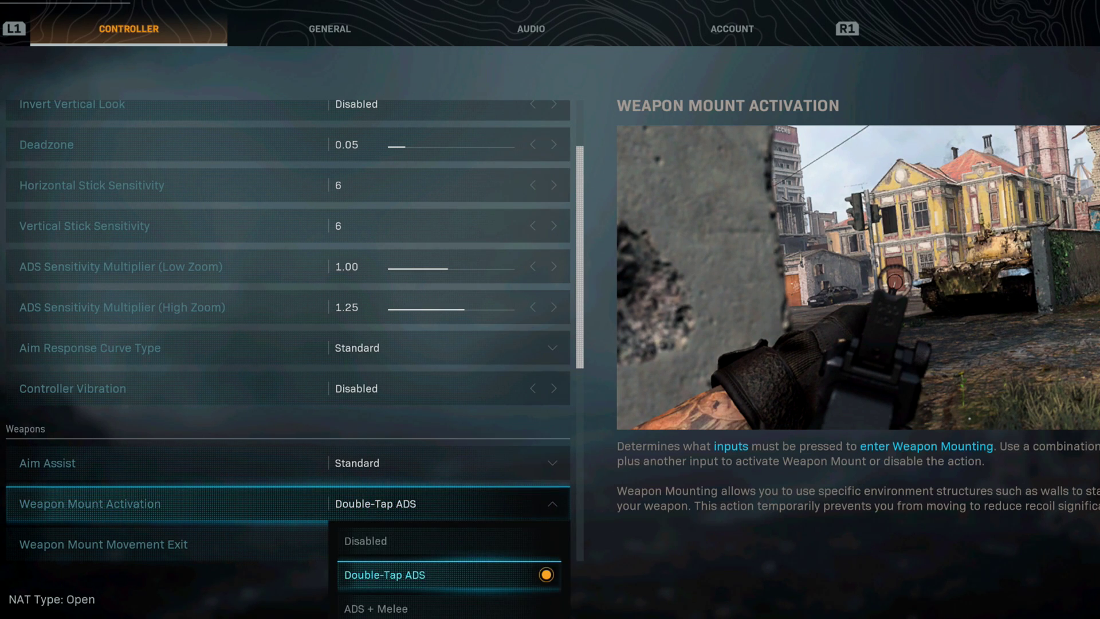
pyautogui.press('Down')
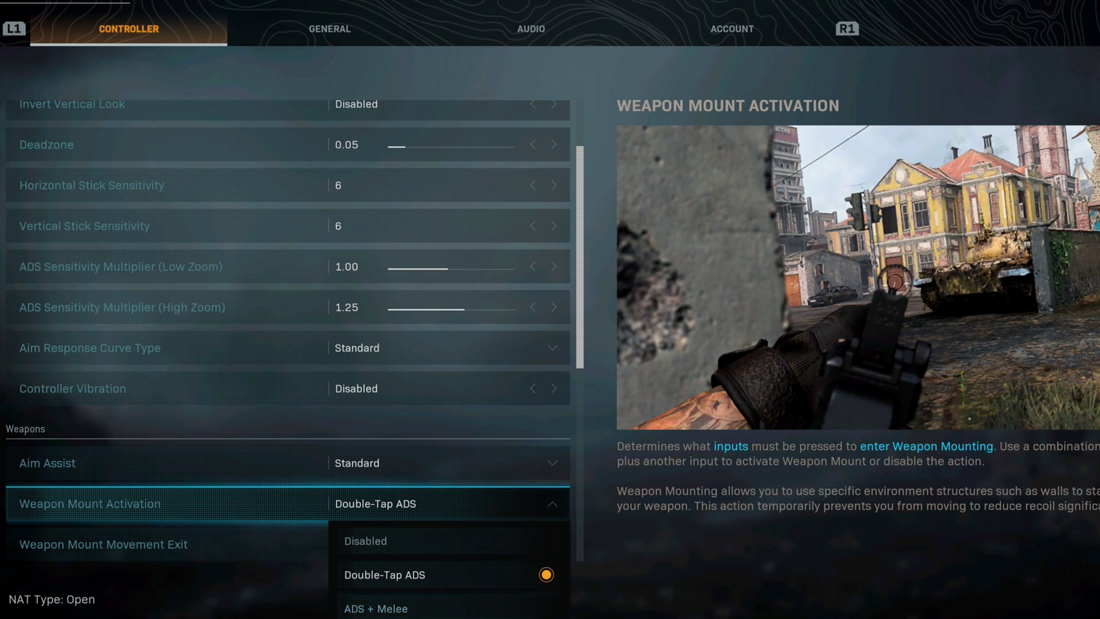
pyautogui.press('Down')
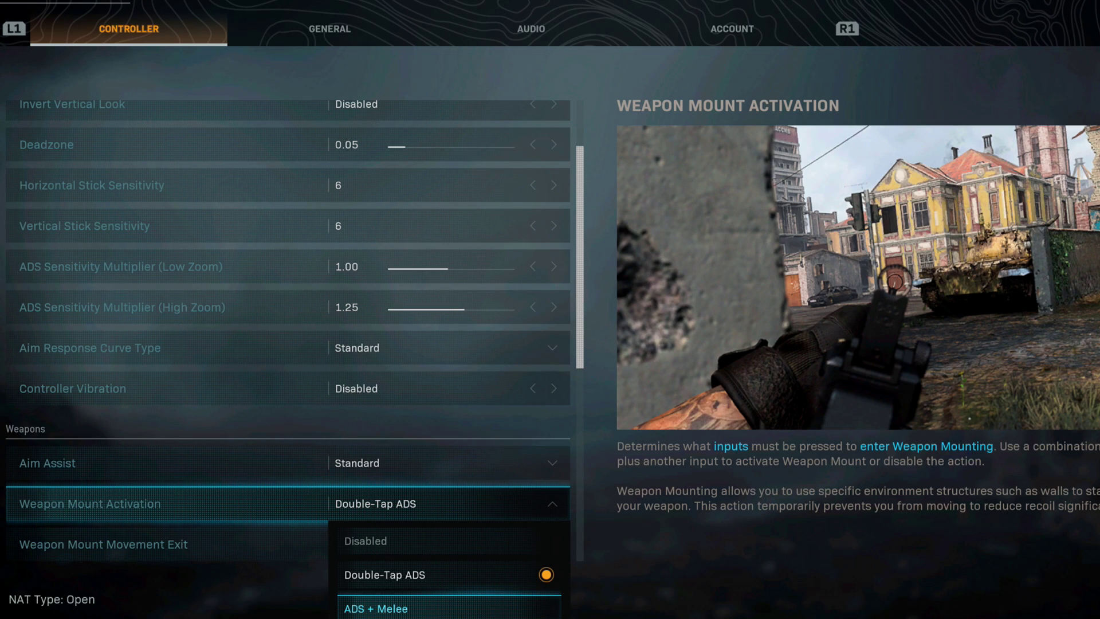
pyautogui.press('Up')
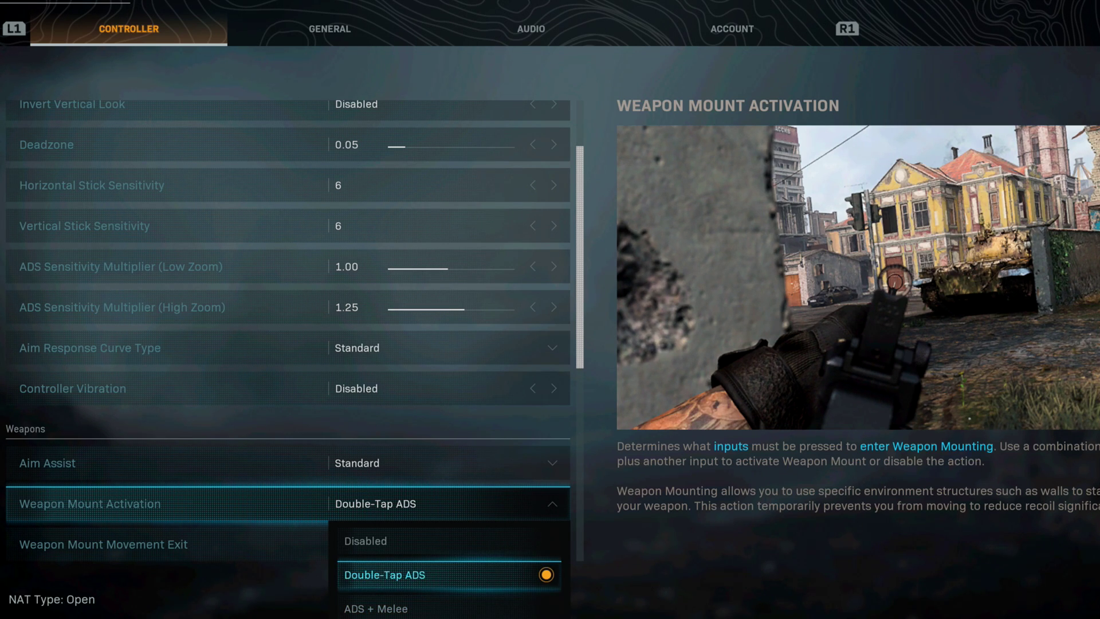
pyautogui.press('Return')
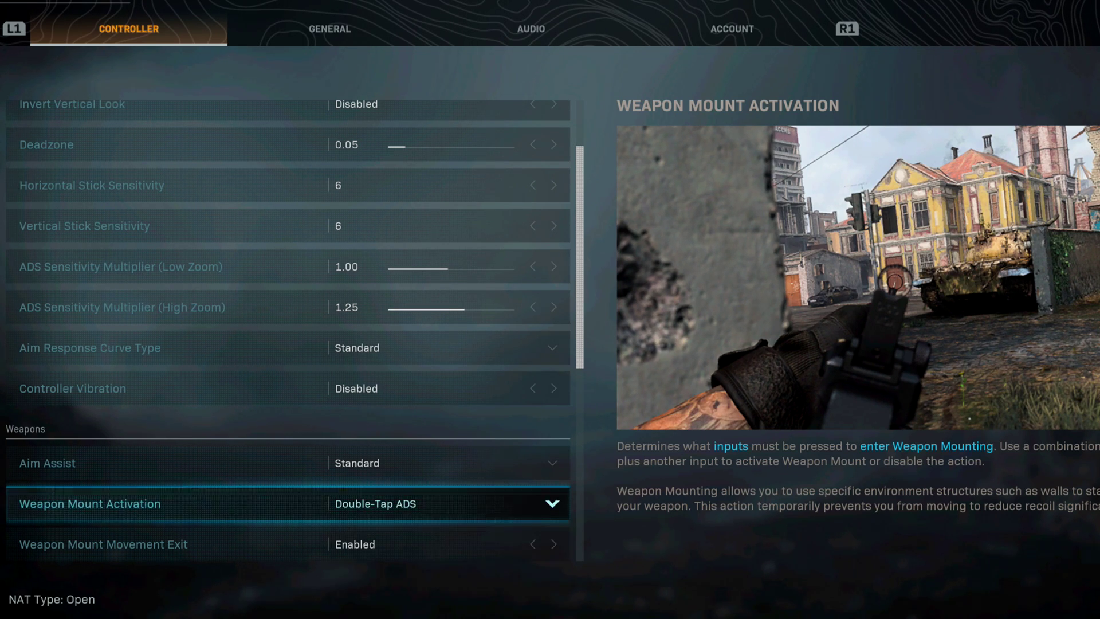
# Step: Review Weapon Mount Movement Exit, and compare Hold with Toggle for Aim Down Sight Behavior, keeping Hold
pyautogui.press('Down')
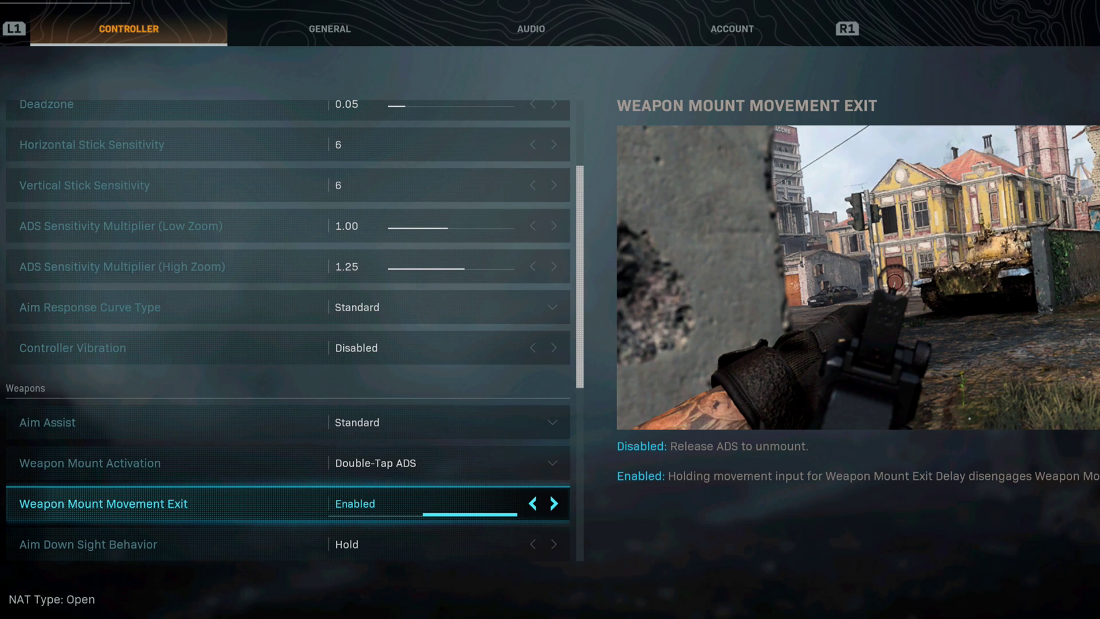
pyautogui.press('Down')
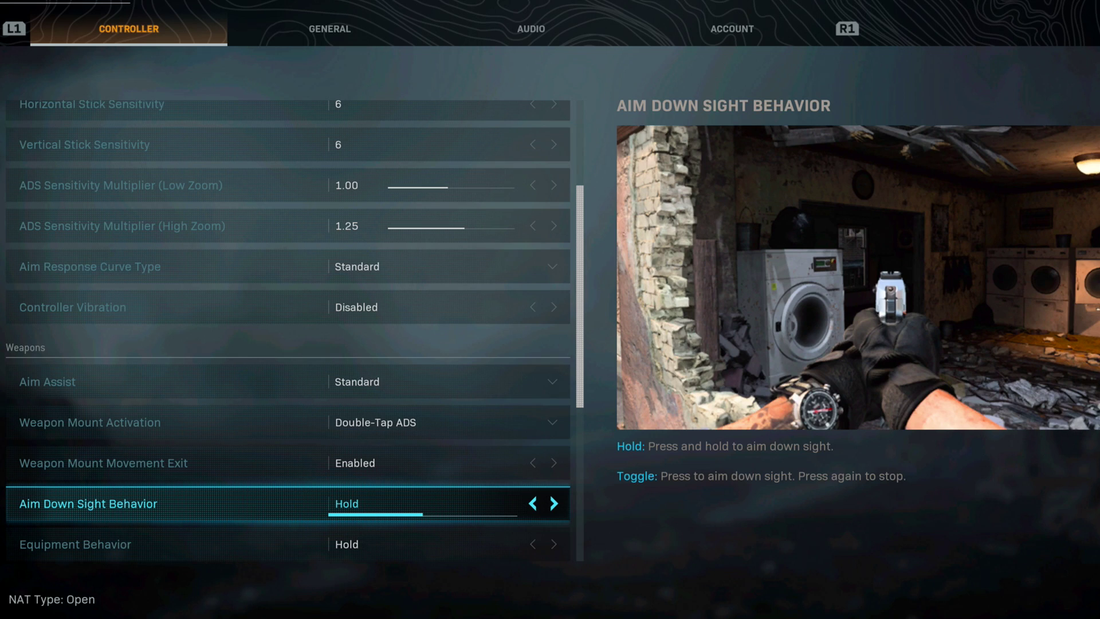
pyautogui.press('Right')
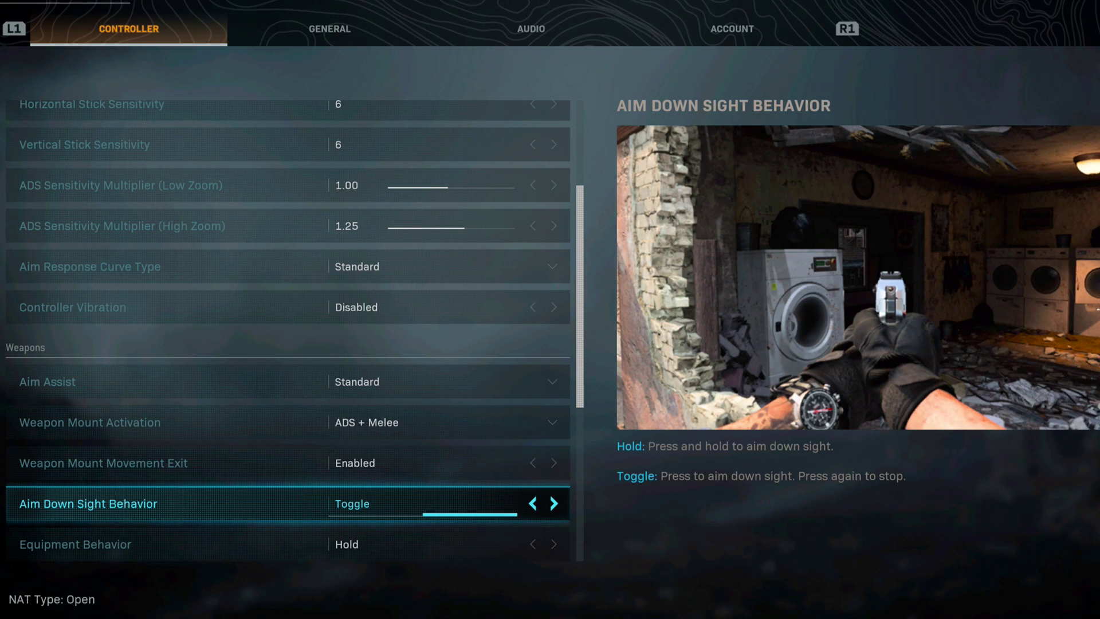
pyautogui.press('Left')
pyautogui.press('Up')
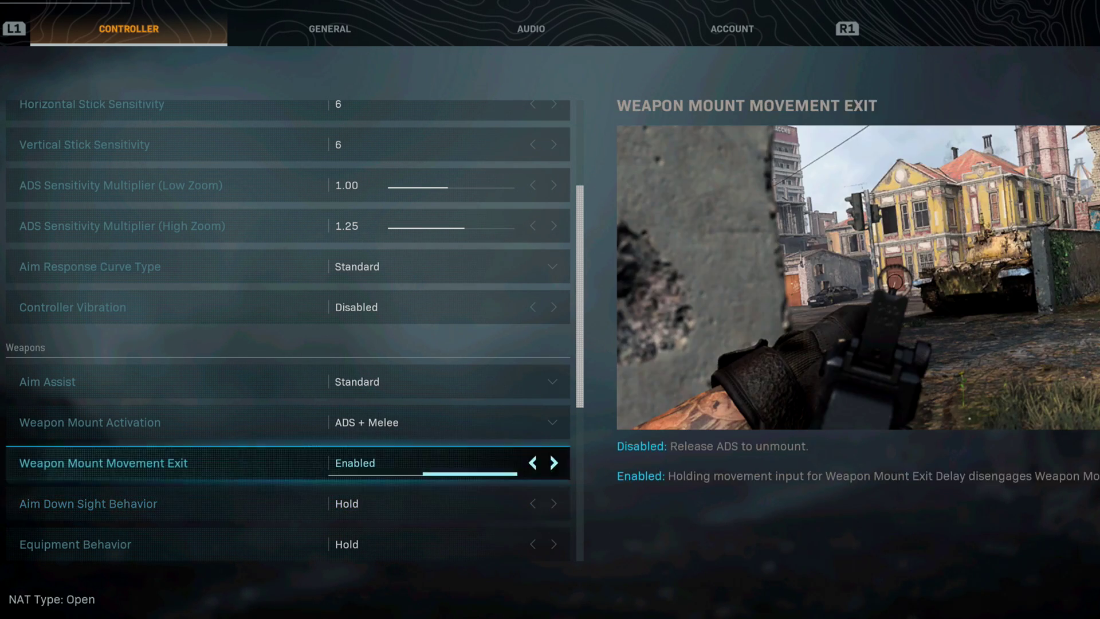
# Step: Set Weapon Mount Activation to Double-Tap ADS
pyautogui.press('Up')
pyautogui.press('Return')
pyautogui.press('Up')
pyautogui.press('Return')
pyautogui.press('Down')
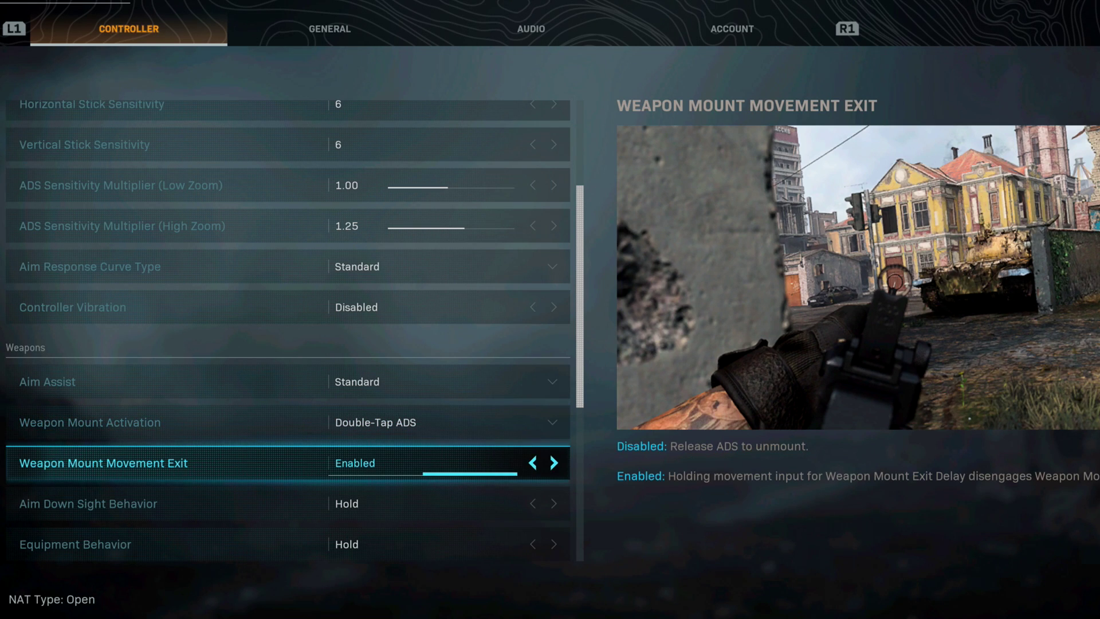
# Step: Compare the Hold and Toggle options of Equipment Behavior, keeping Hold
pyautogui.press('Down')
pyautogui.press('Down')
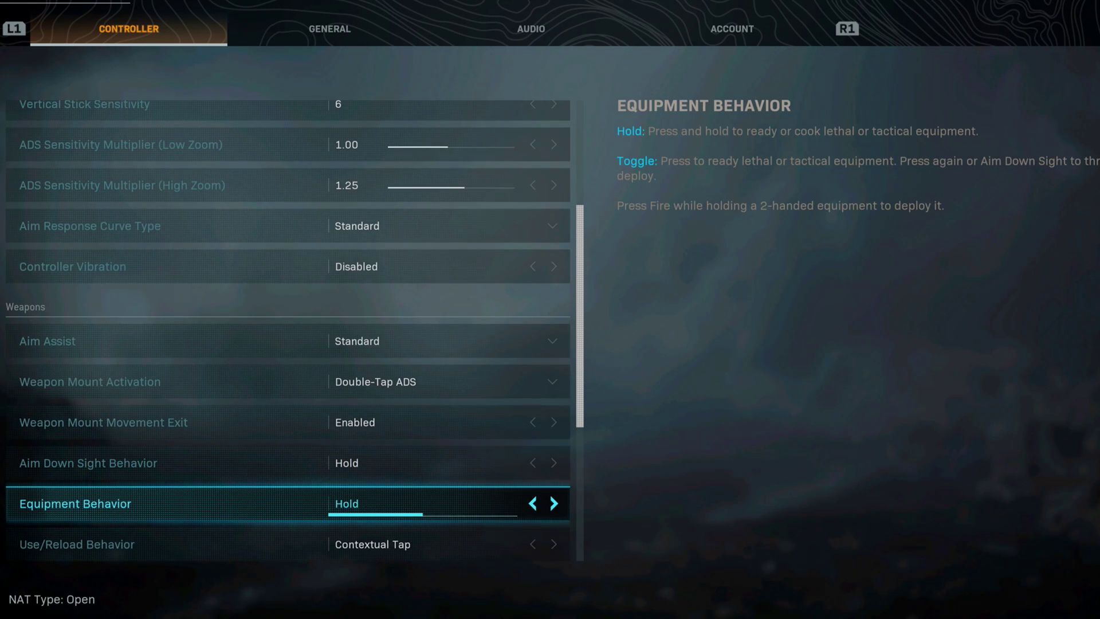
pyautogui.press('Right')
pyautogui.press('Left')
# Step: Compare the Tap to Use and Contextual Tap options of Use/Reload Behavior, keeping Contextual Tap
pyautogui.click(77, 544)
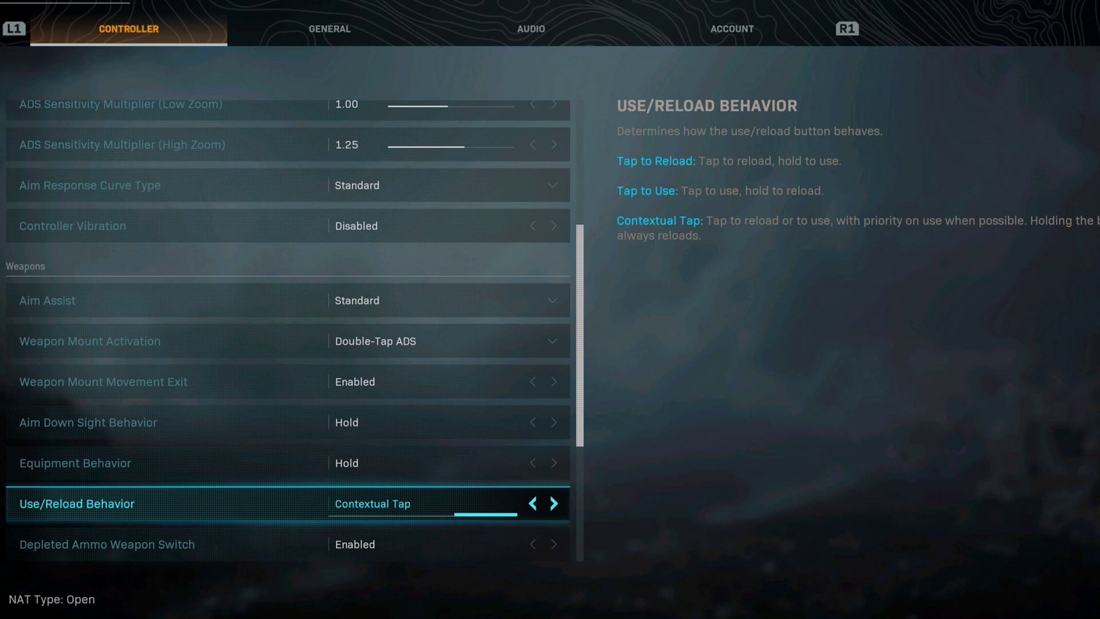
pyautogui.press('Left')
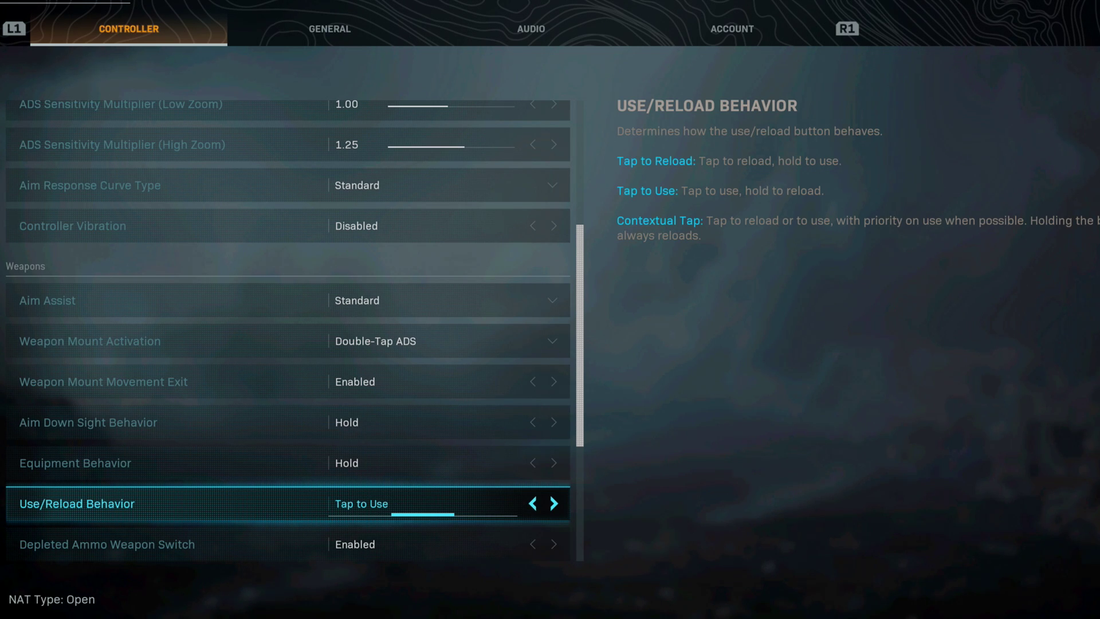
pyautogui.press('Right')
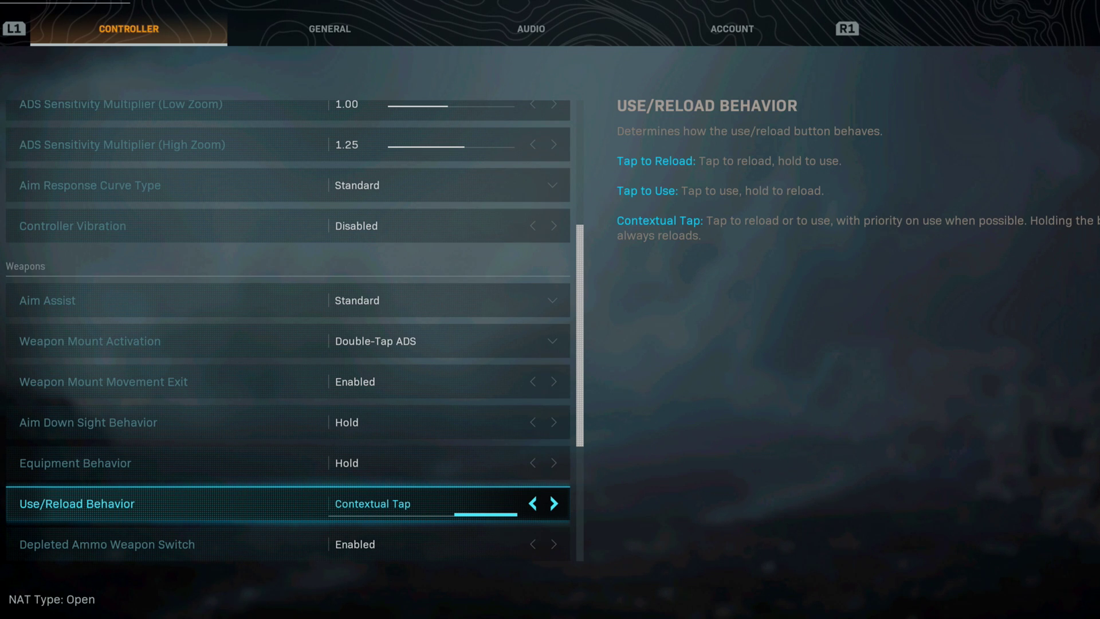
pyautogui.press('Left')
pyautogui.press('Right')
# Step: Compare Disabled and Enabled for Depleted Ammo Weapon Switch, keeping it Enabled
pyautogui.press('Down')
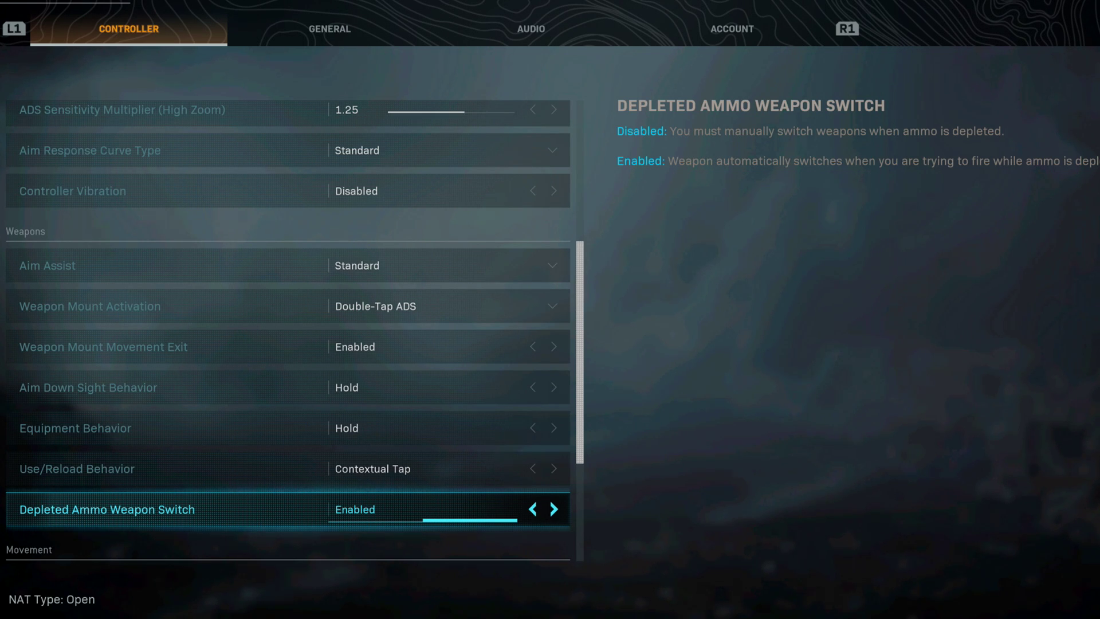
pyautogui.press('Left')
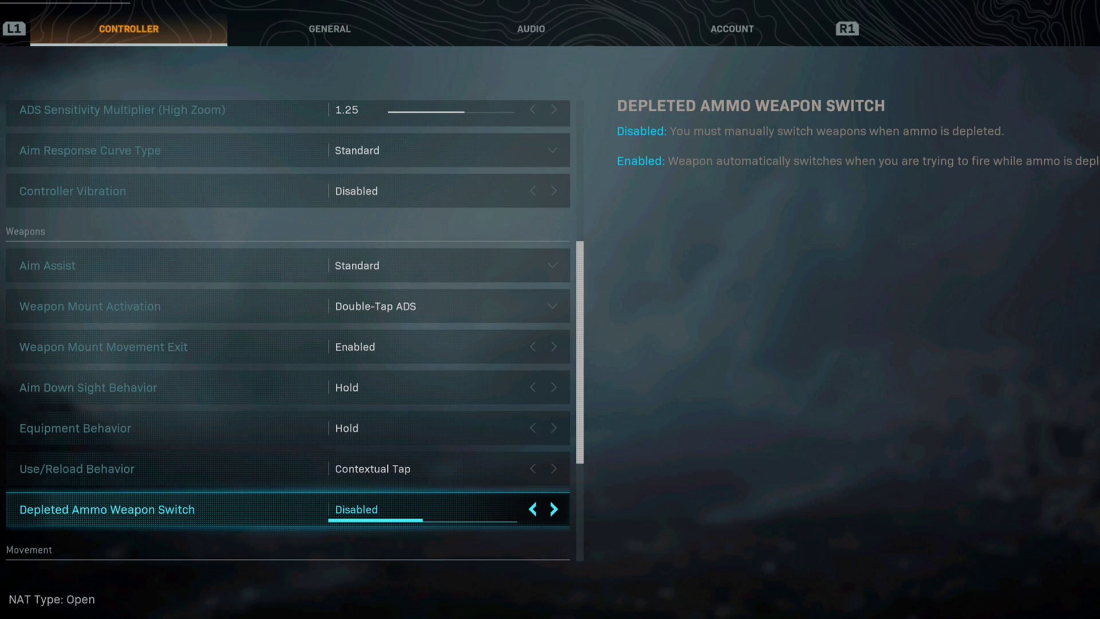
pyautogui.press('Right')
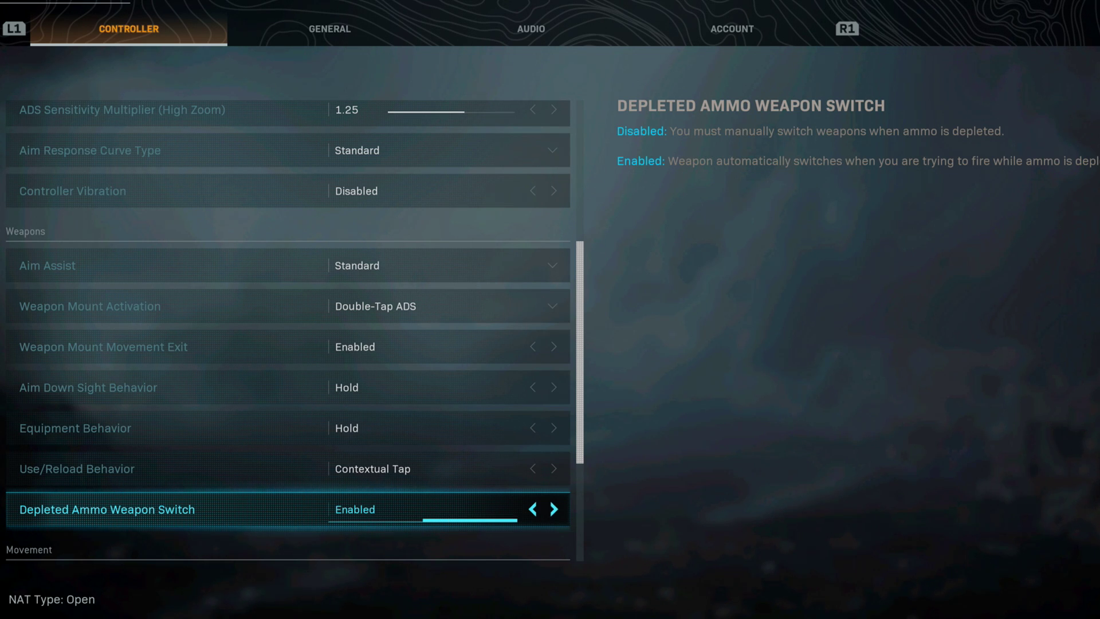
# Step: Review the alternatives for Slide Behavior and Auto Move Forward, keeping Tap for sliding and Disabled for auto move
pyautogui.press('Down')
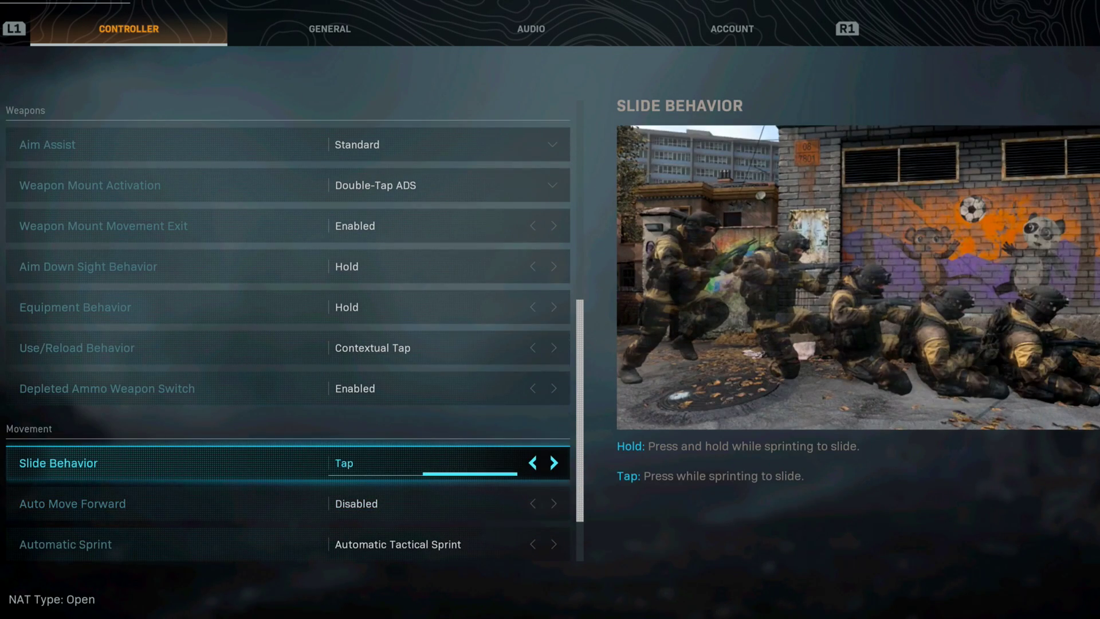
pyautogui.press('Left')
pyautogui.press('Right')
pyautogui.press('Down')
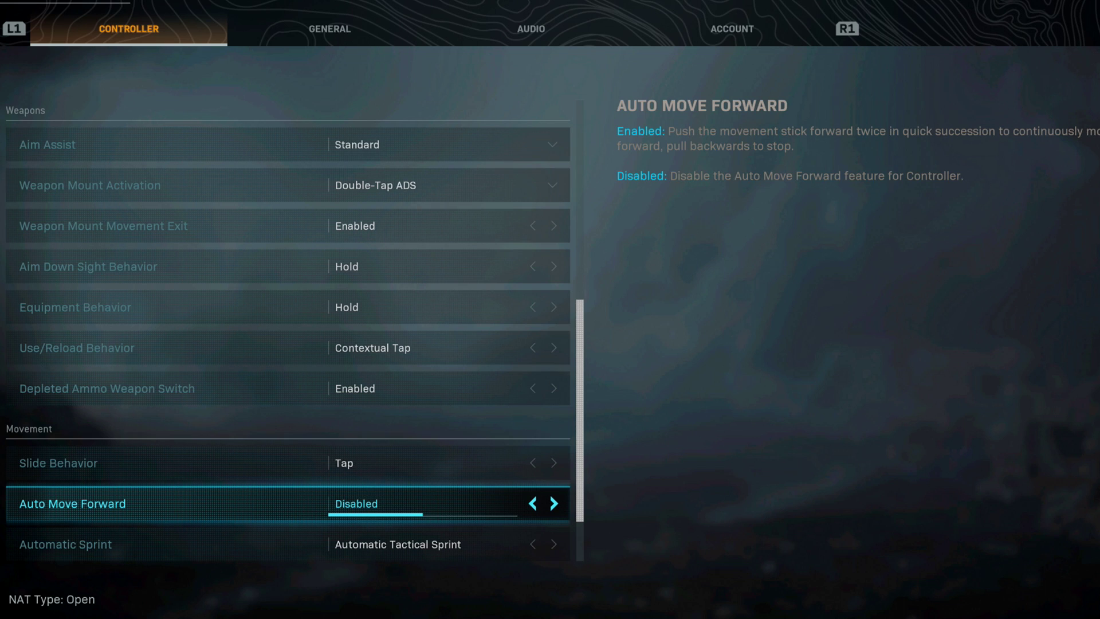
pyautogui.press('Right')
pyautogui.press('Left')
# Step: Review Automatic Sprint and Vehicle Camera Recenter, and compare Disabled with Enabled for Parachute Auto-Deploy, keeping Enabled
pyautogui.press('Down')
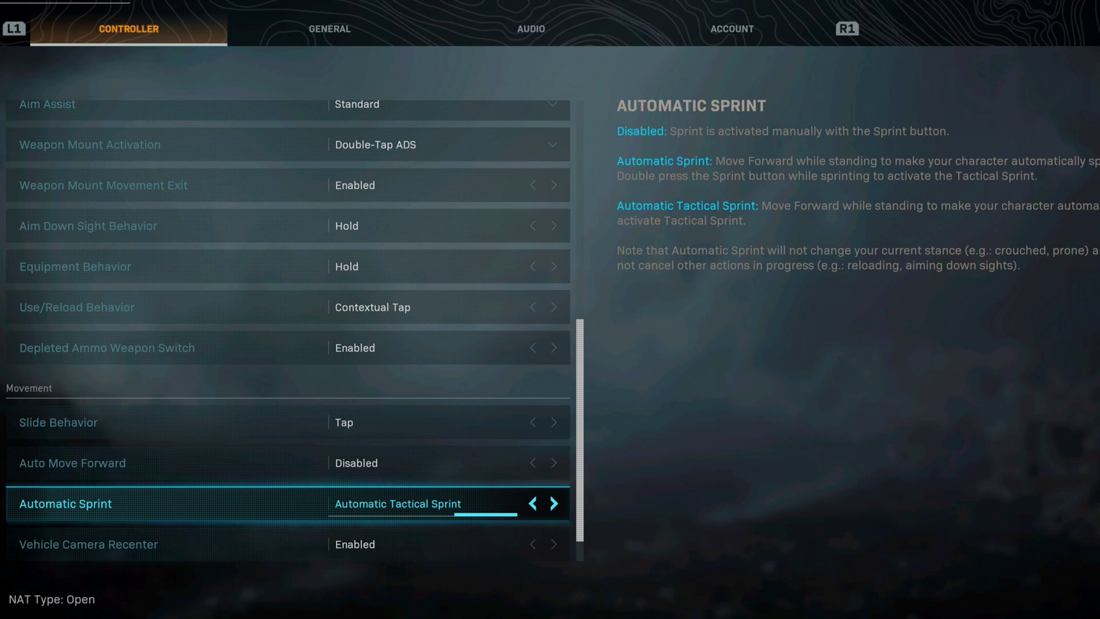
pyautogui.press('Down')
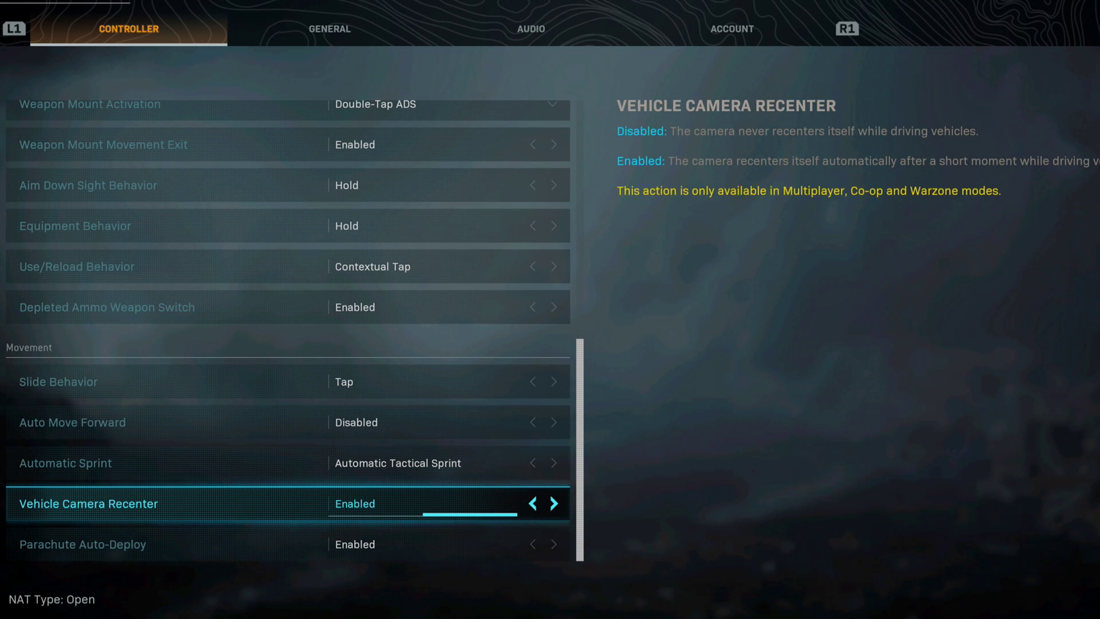
pyautogui.press('Down')
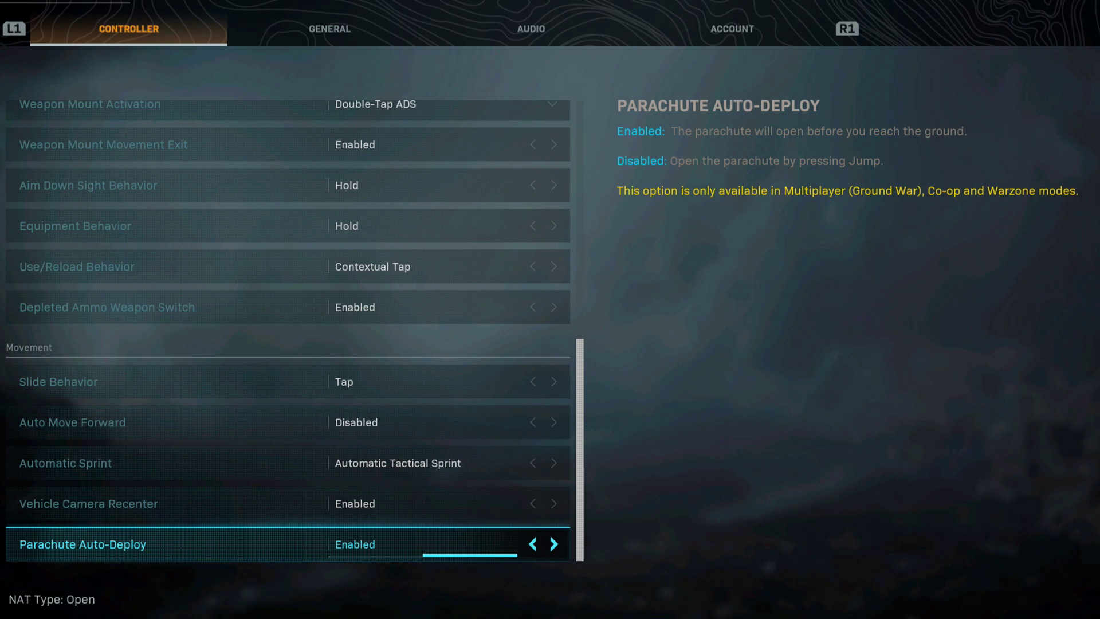
pyautogui.press('Left')
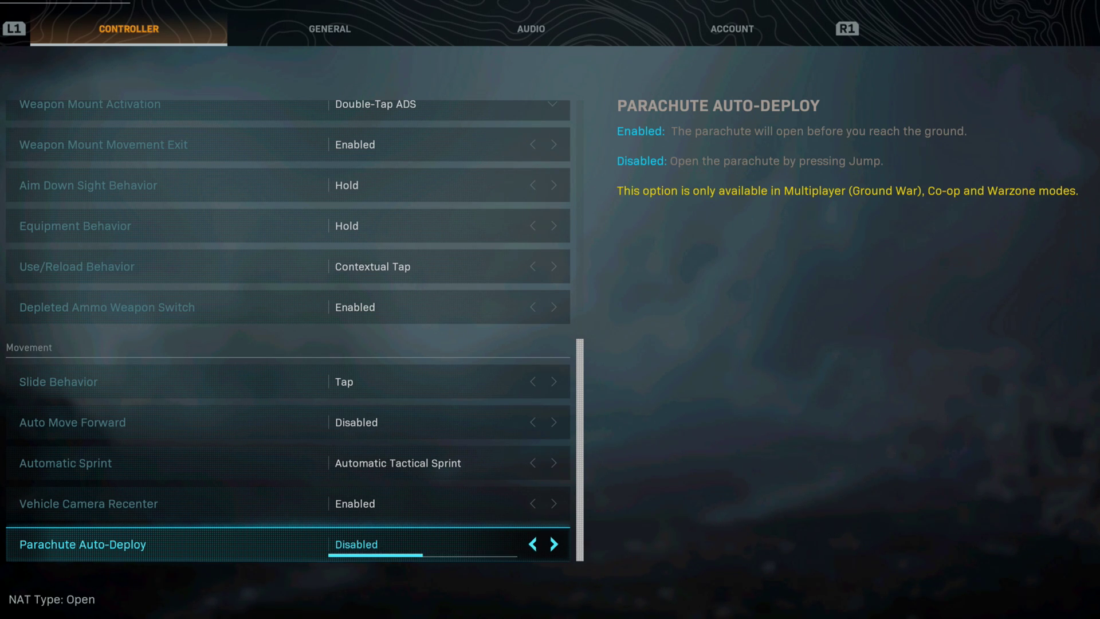
pyautogui.press('Right')
pyautogui.press('Left')
pyautogui.press('Right')
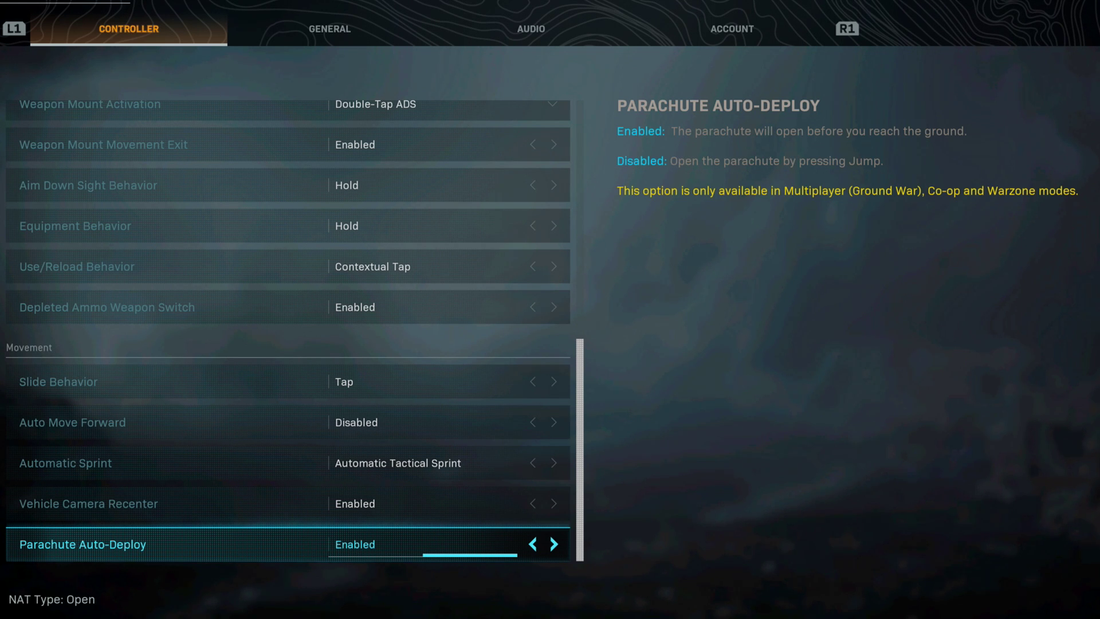
# Step: Return to the start of the controller options, look over the stick sensitivities, and switch to the General settings
pyautogui.press('Down')
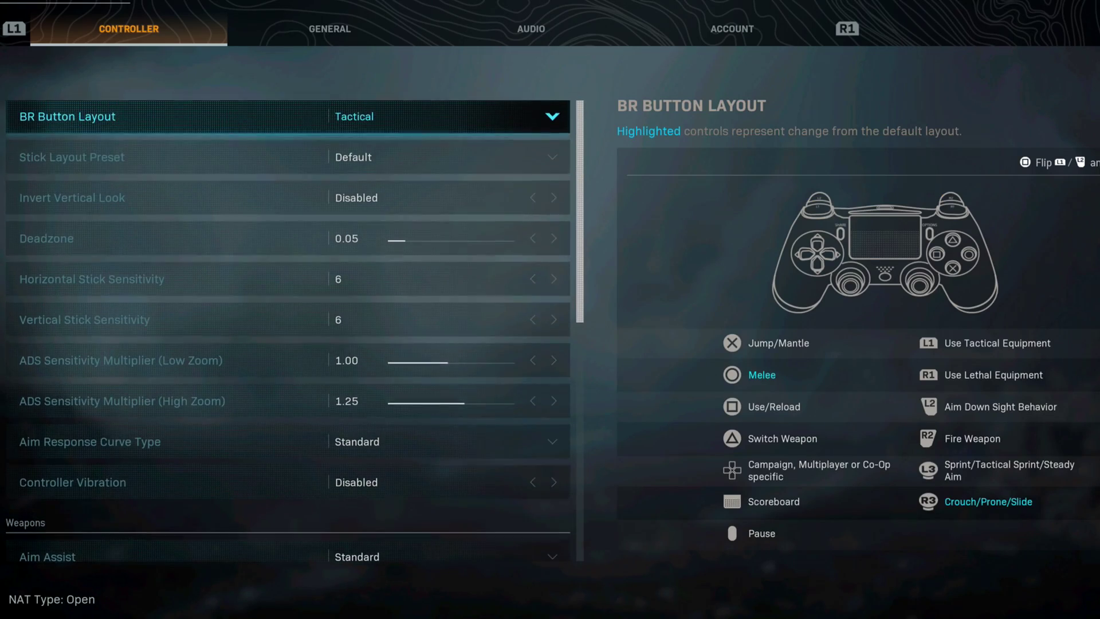
pyautogui.press('Down')
pyautogui.press('Down')
pyautogui.press('Down')
pyautogui.press('Down')
pyautogui.press('Down')
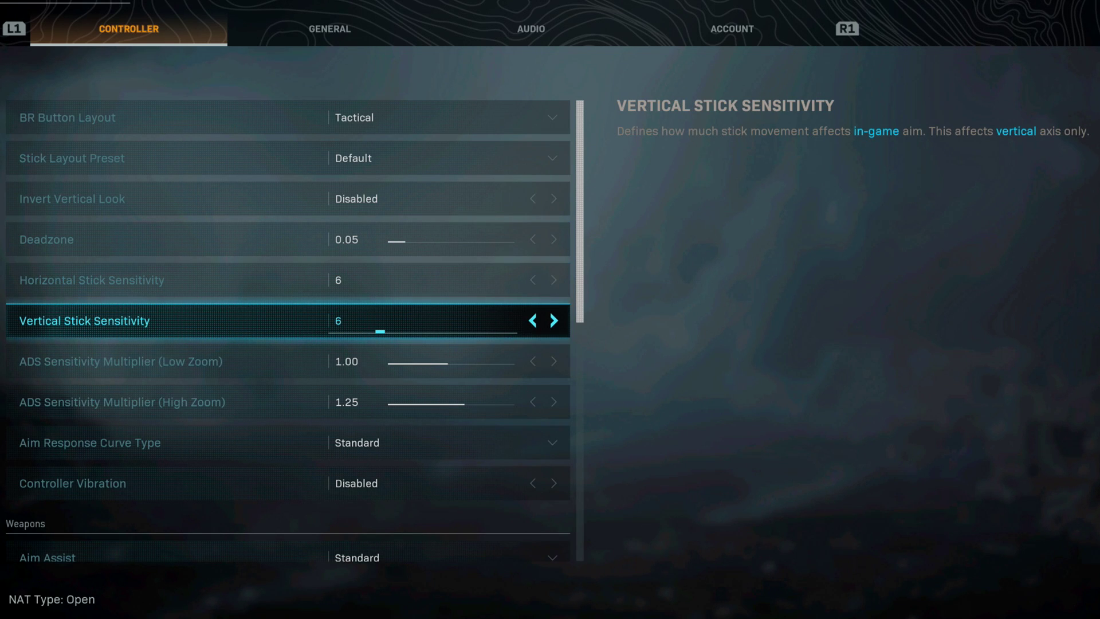
pyautogui.press('Down')
pyautogui.press('e')
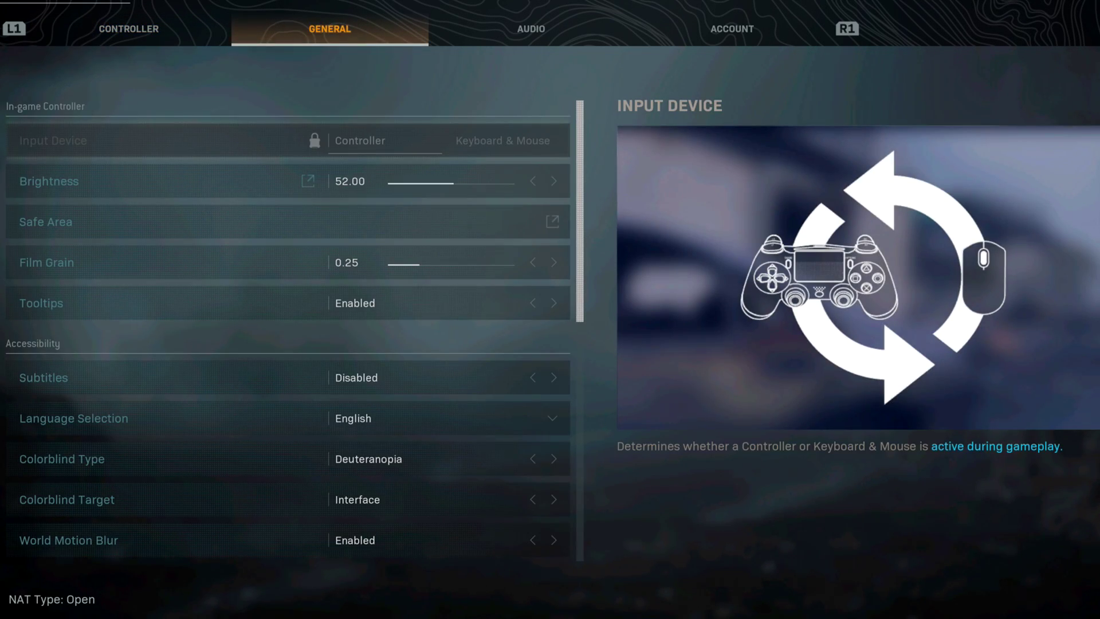
# Step: Set the game's Brightness to 58.00
pyautogui.press('Down')
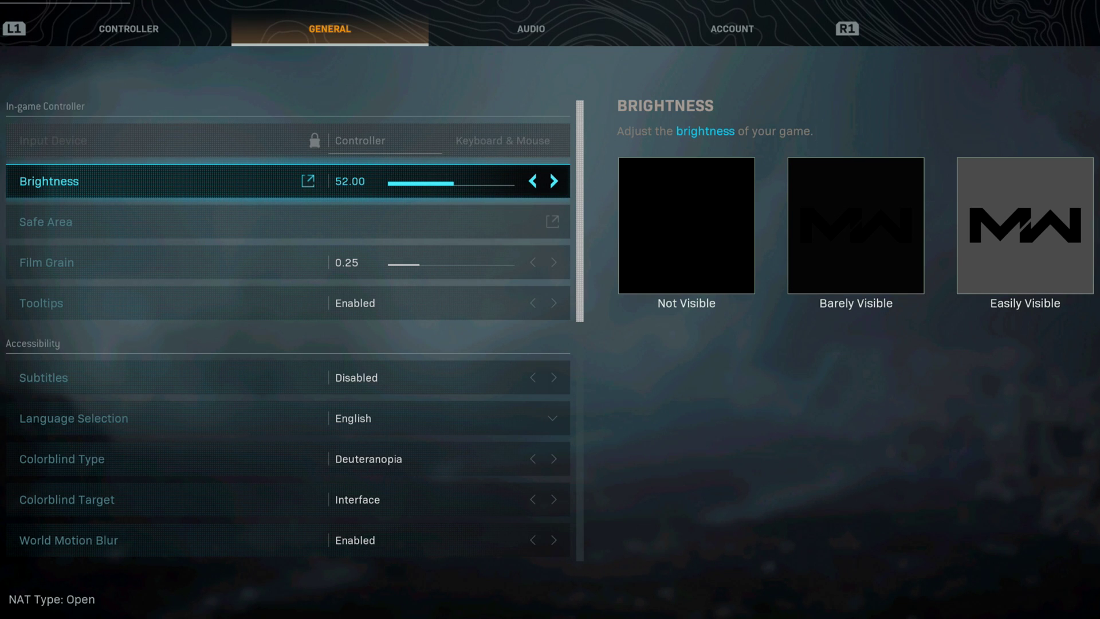
pyautogui.press('Right')
pyautogui.press('Right')
pyautogui.press('Right')
pyautogui.press('Right')
pyautogui.press('Right')
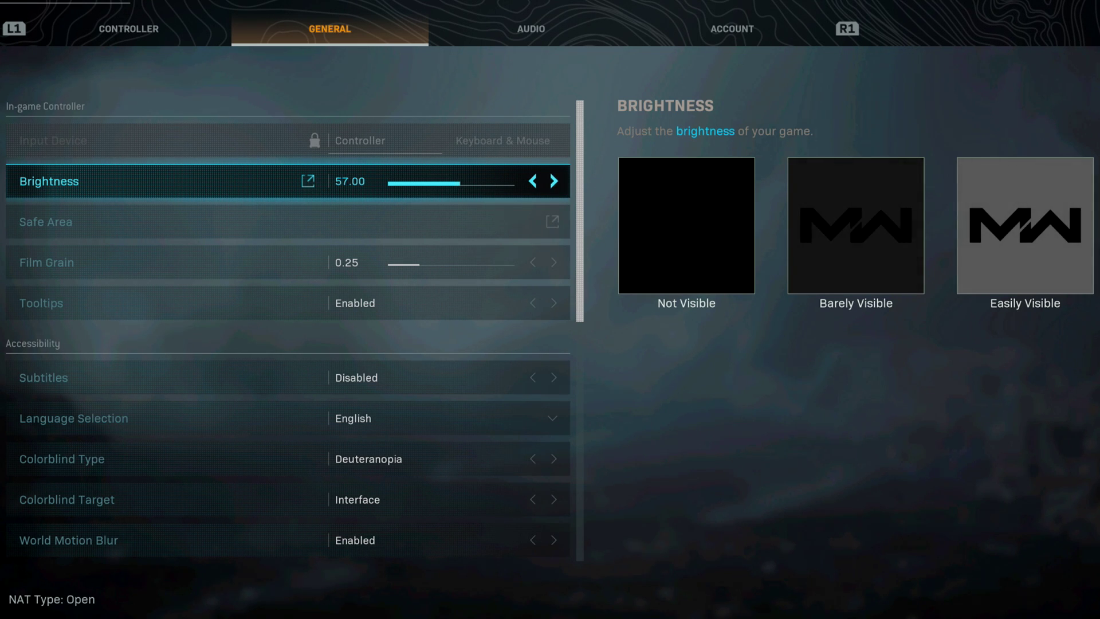
pyautogui.press('Right')
pyautogui.press('Right')
pyautogui.press('Right')
pyautogui.press('Left')
pyautogui.press('Left')
# Step: Compare the Colorblind Type modes, including Disabled, Deuteranopia and Tritanopia, keeping Deuteranopia
pyautogui.press('Down')
pyautogui.press('Down')
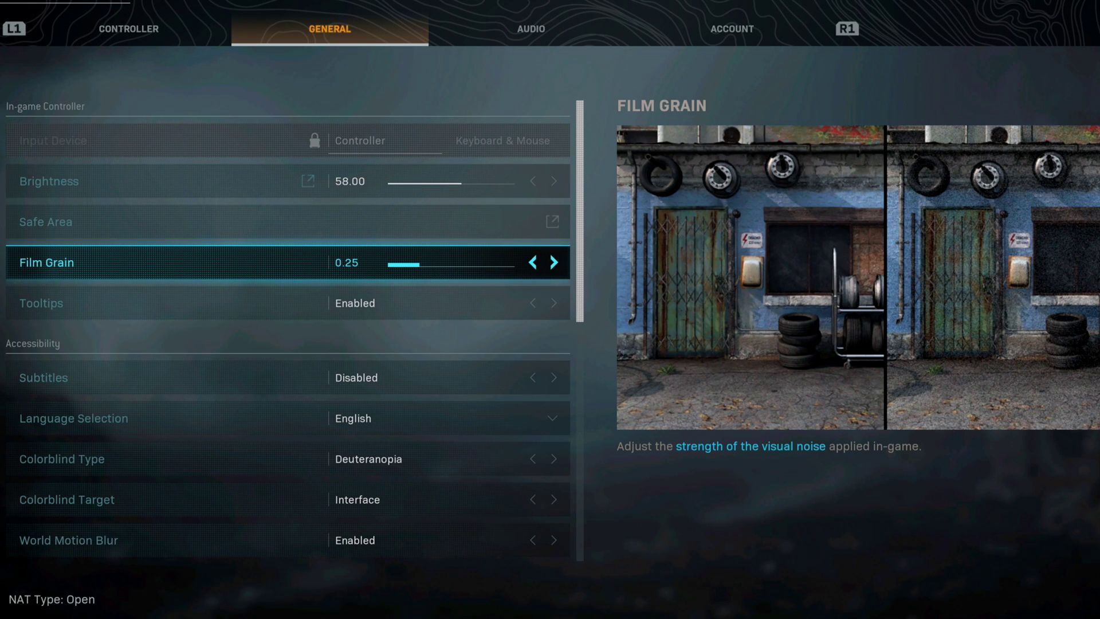
pyautogui.press('Down')
pyautogui.press('Down')
pyautogui.press('Down')
pyautogui.press('Down')
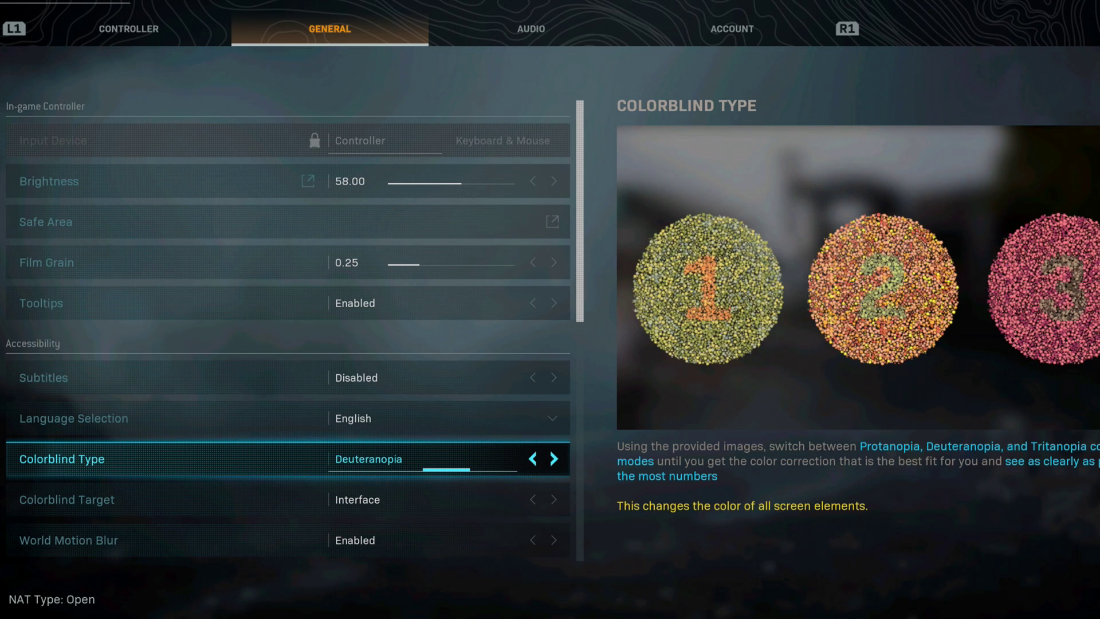
pyautogui.press('Left')
pyautogui.press('Left')
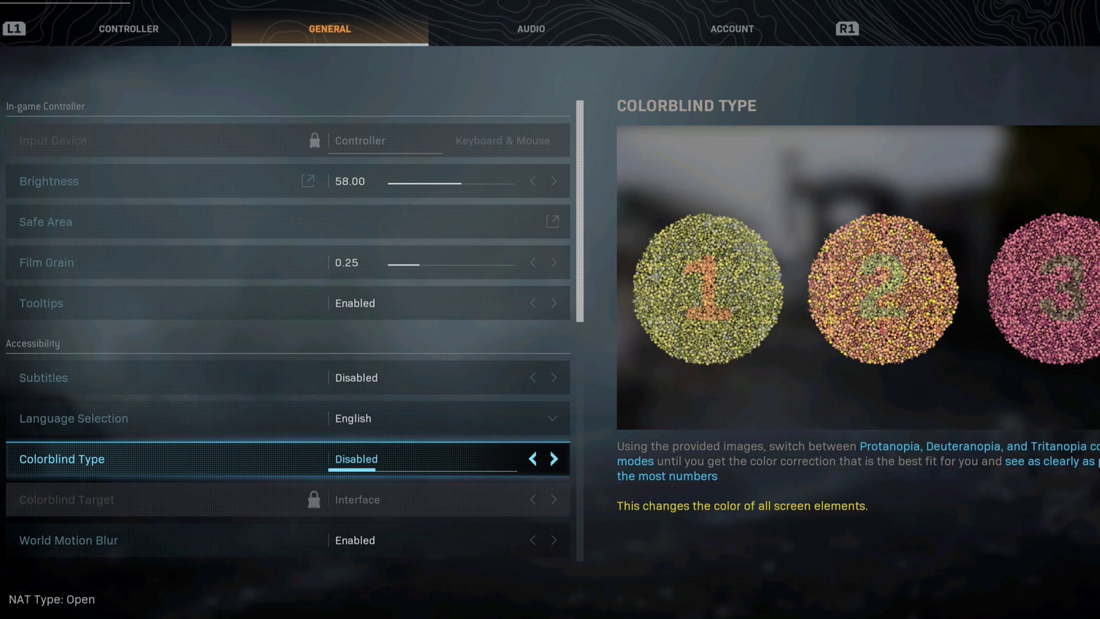
pyautogui.press('Right')
pyautogui.press('Right')
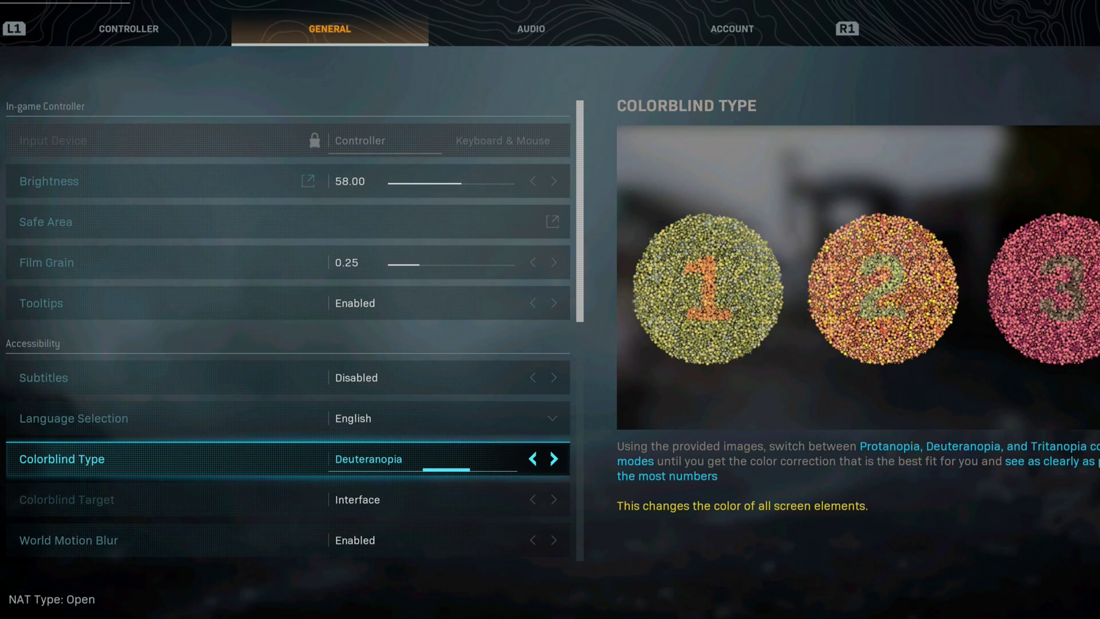
pyautogui.press('Left')
pyautogui.press('Right')
pyautogui.press('Right')
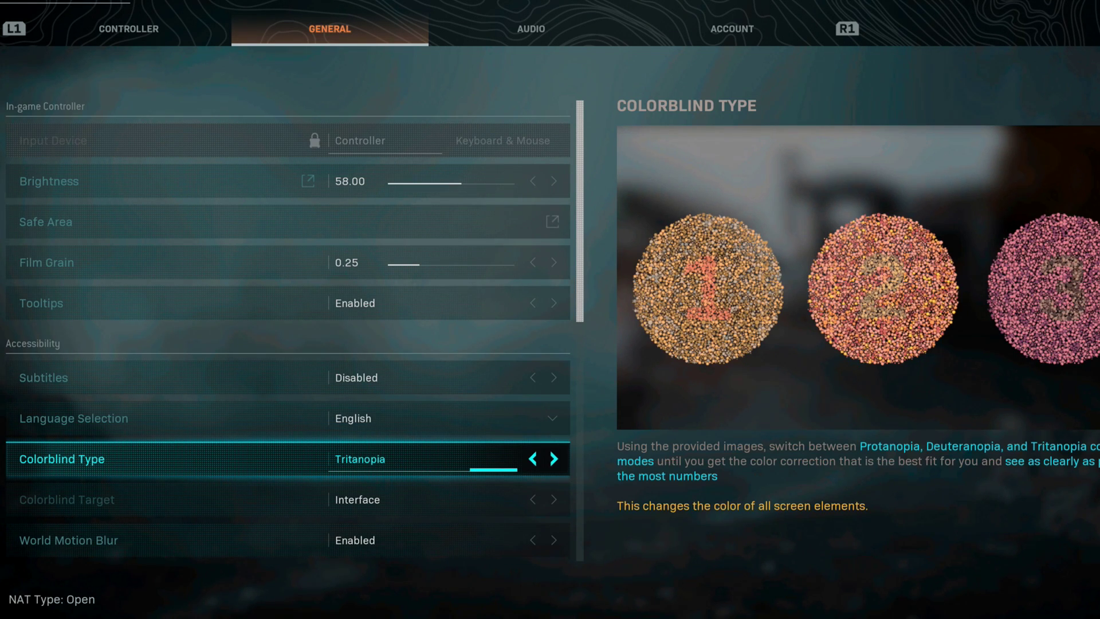
pyautogui.press('Left')
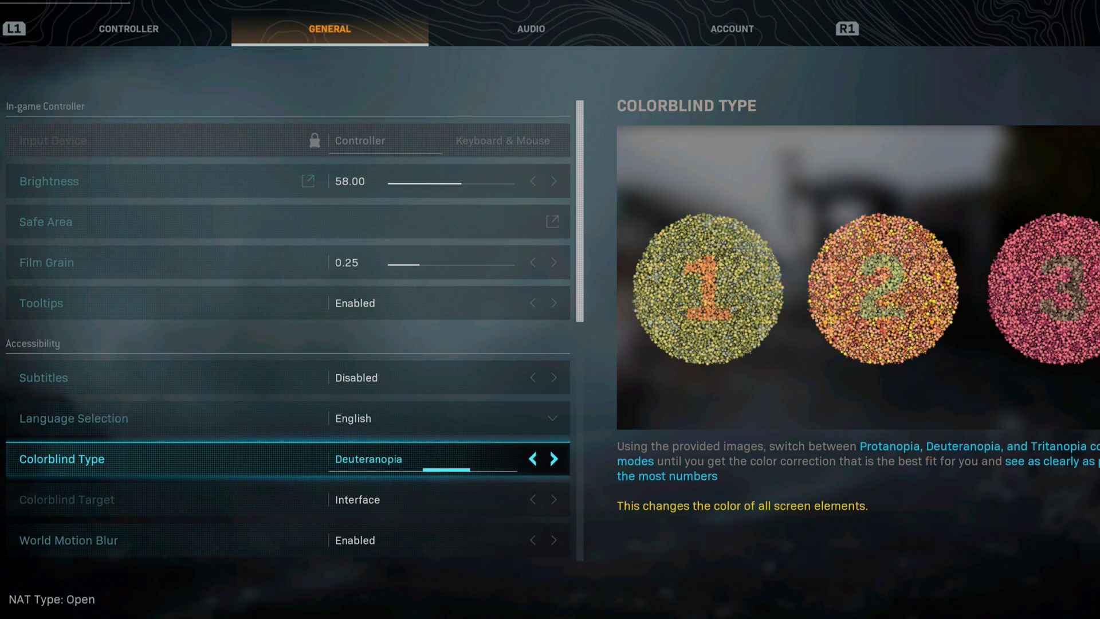
# Step: Review the Colorblind Target options and set World Motion Blur to Disabled
pyautogui.press('Down')
pyautogui.press('Down')
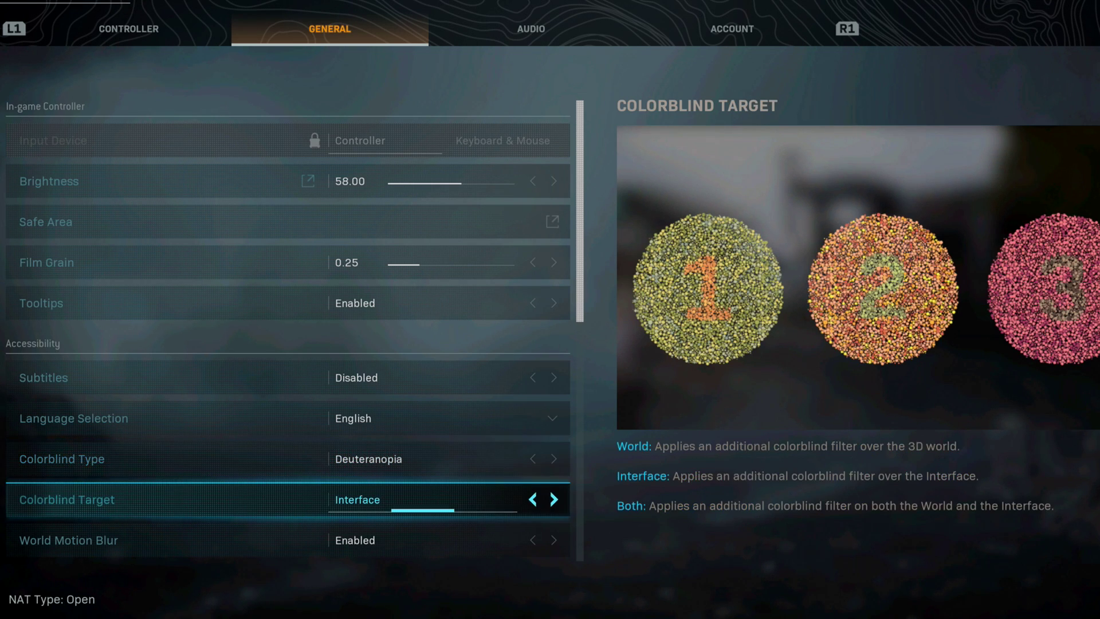
pyautogui.press('Up')
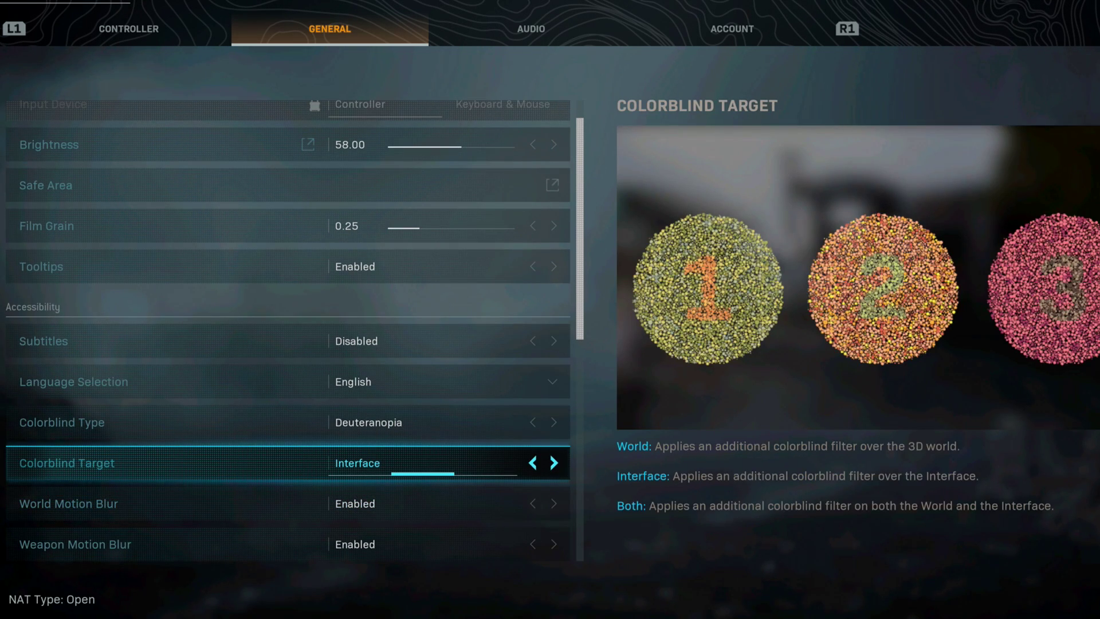
pyautogui.press('Down')
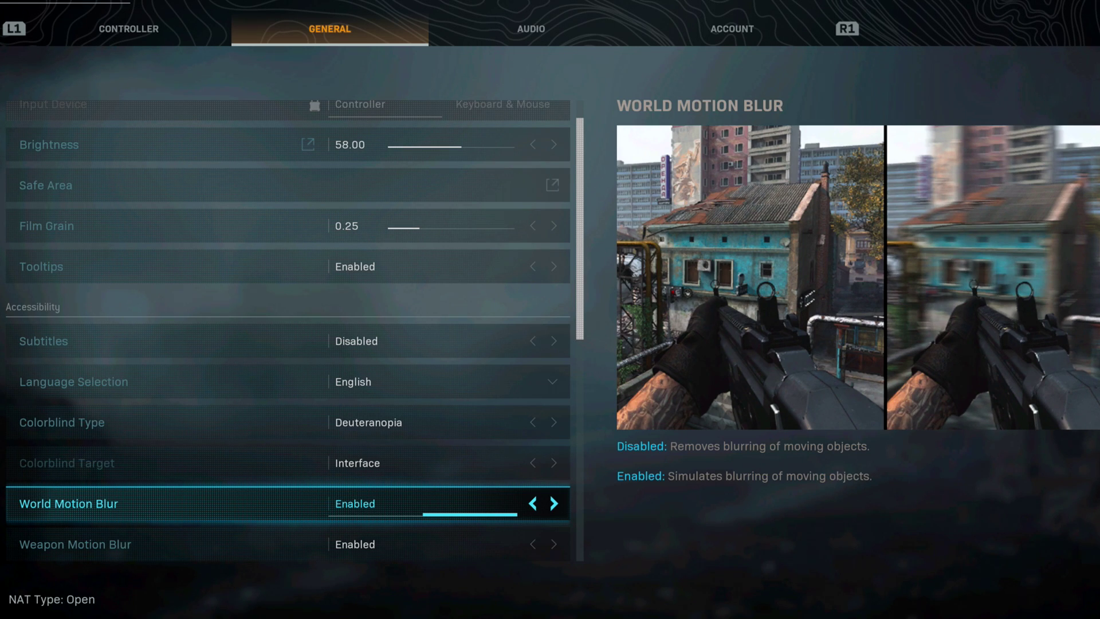
pyautogui.press('Left')
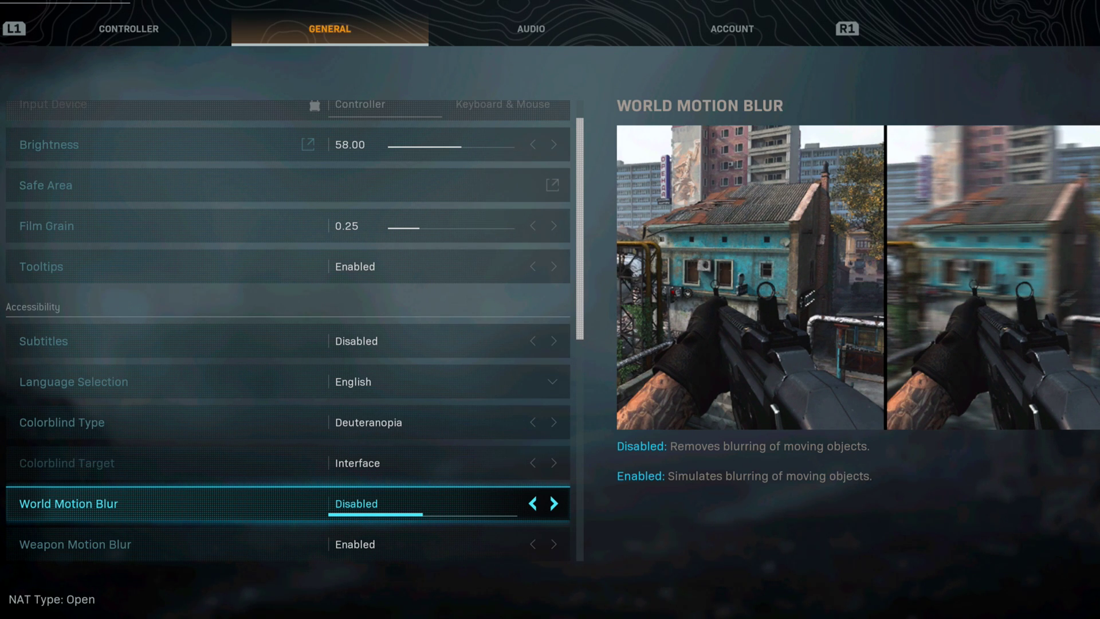
# Step: Set Weapon Motion Blur to Disabled and check it against the World Motion Blur setting
pyautogui.press('Down')
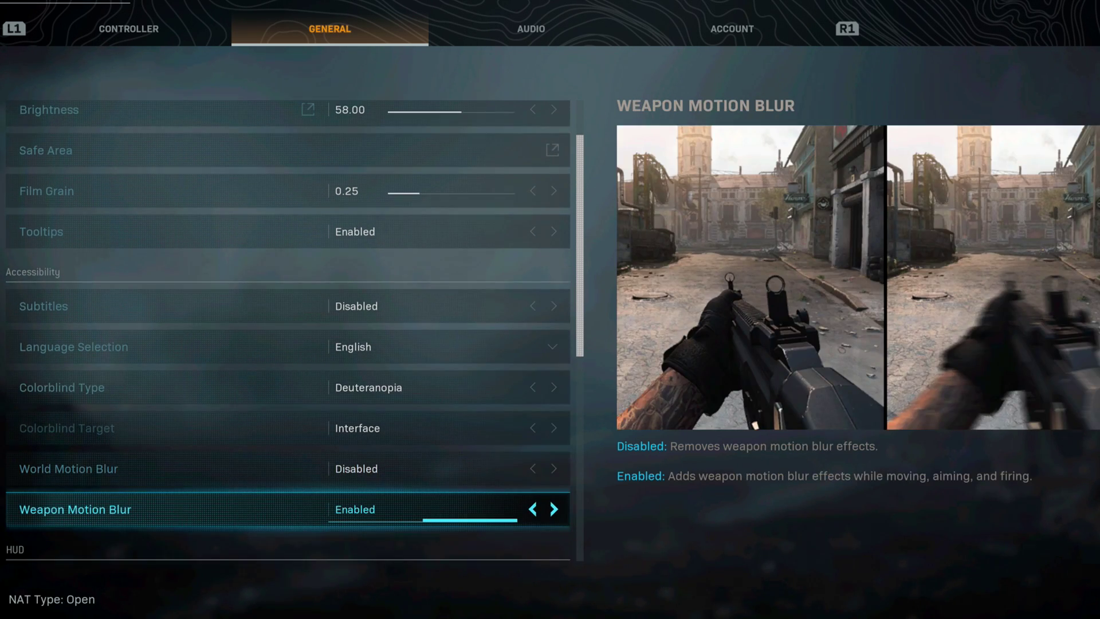
pyautogui.press('Left')
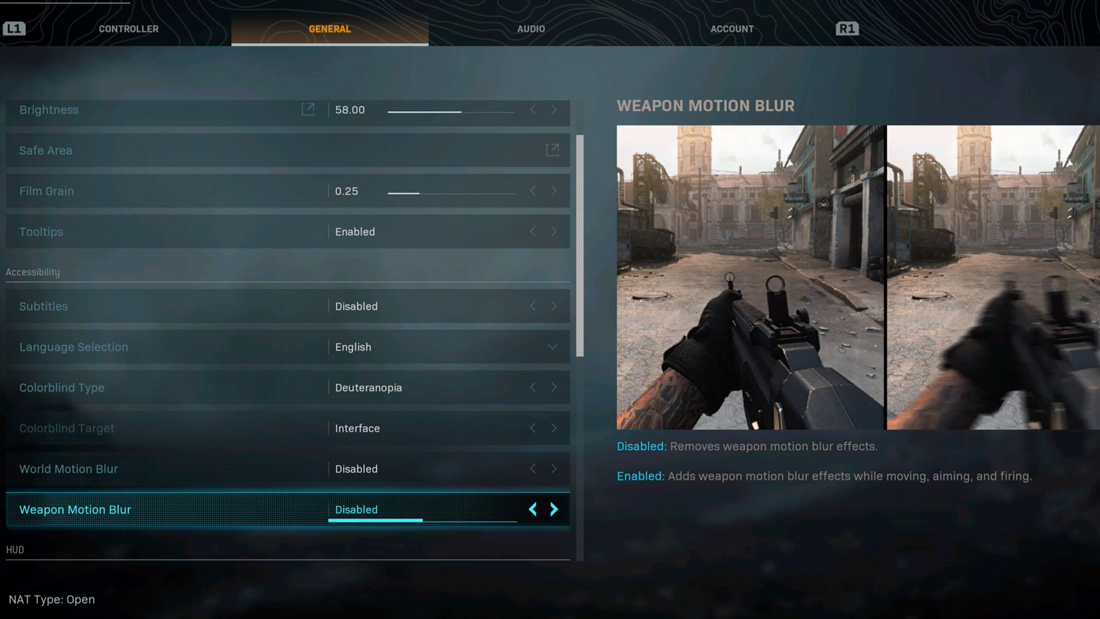
pyautogui.press('Up')
pyautogui.press('Down')
pyautogui.press('Up')
pyautogui.press('Down')
pyautogui.press('Up')
pyautogui.press('Down')
pyautogui.press('Up')
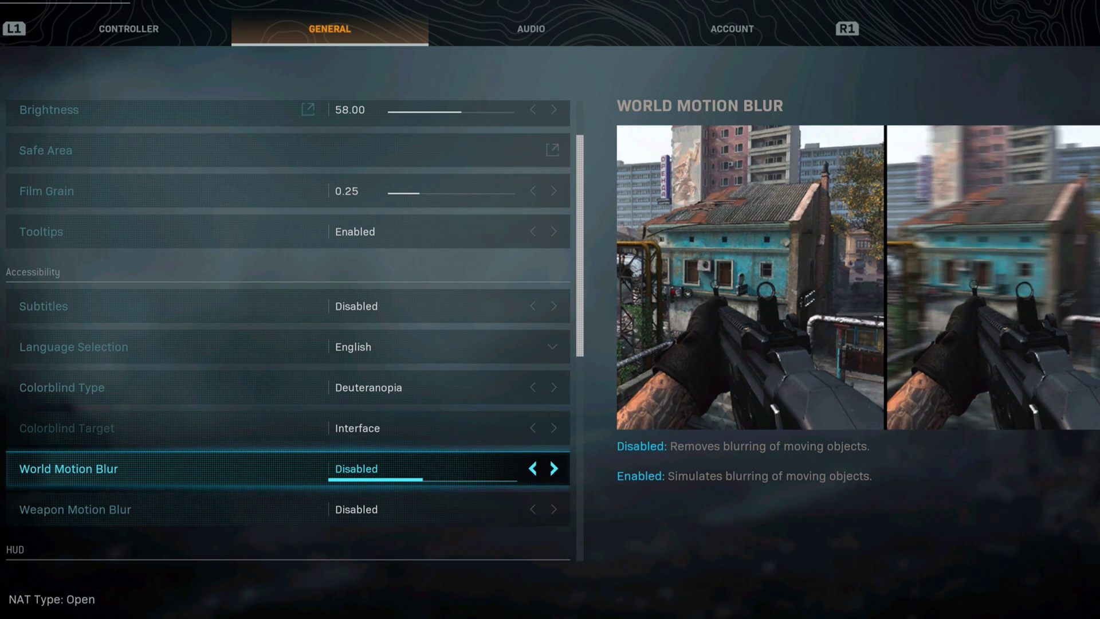
pyautogui.press('Down')
# Step: Compare the Round and Square options of Mini Map Shape, keeping Square
pyautogui.press('Down')
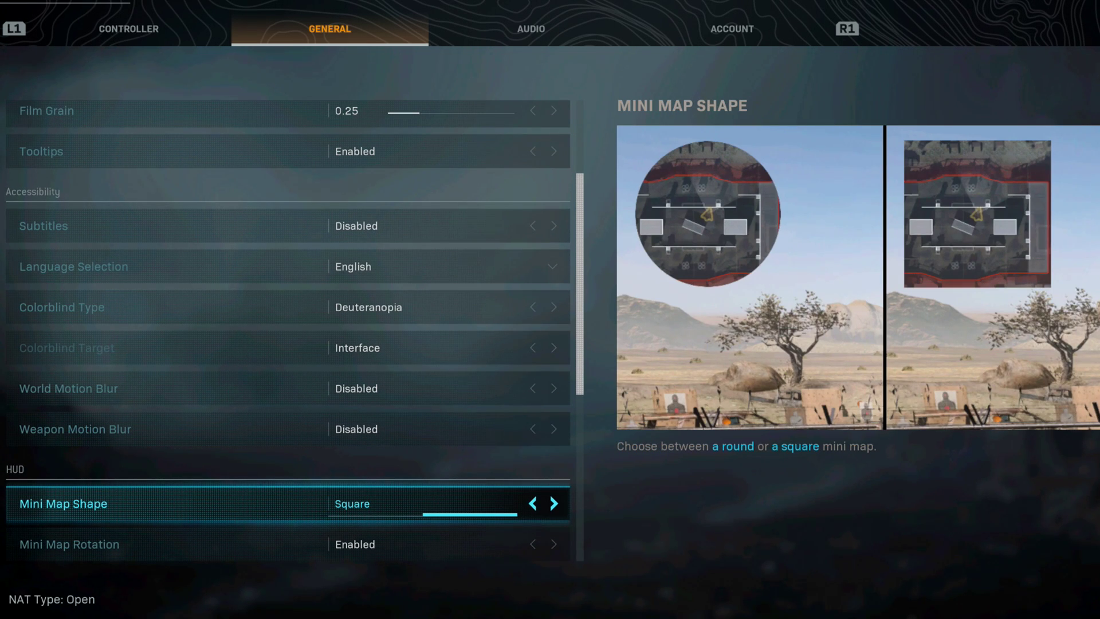
pyautogui.press('Left')
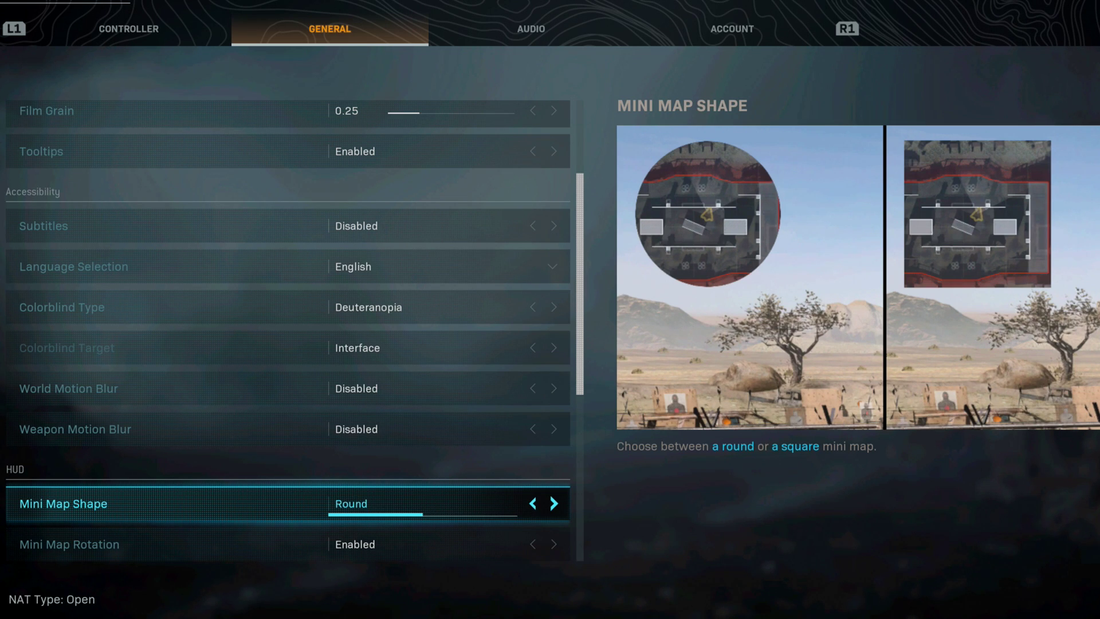
pyautogui.press('Right')
pyautogui.press('Left')
pyautogui.press('Right')
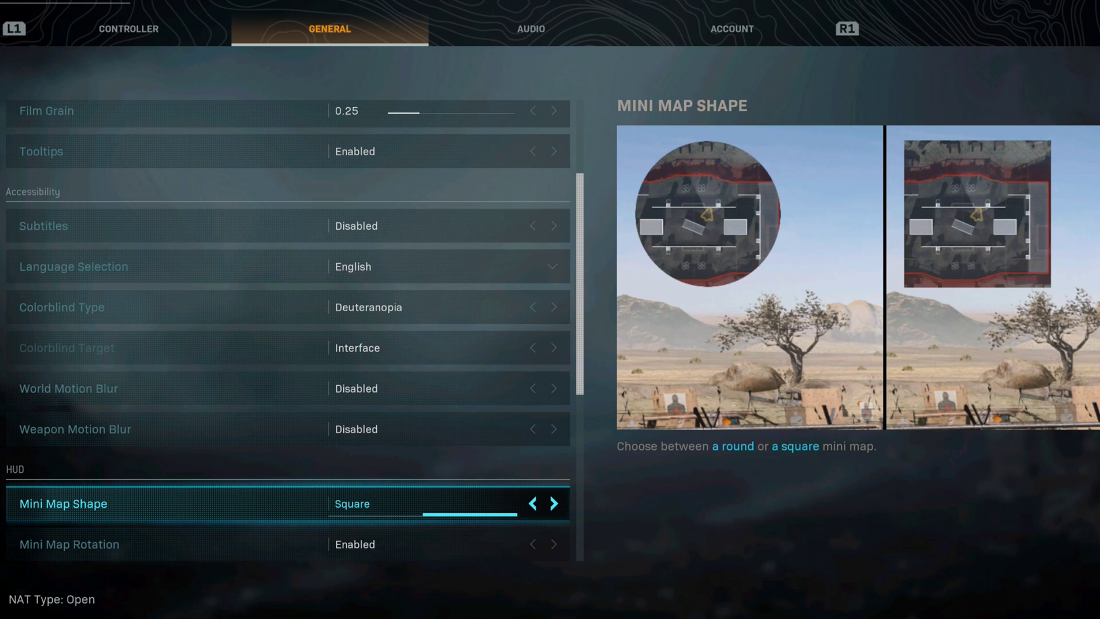
# Step: Compare Mini Map Rotation disabled and enabled, keeping it Enabled
pyautogui.press('Down')
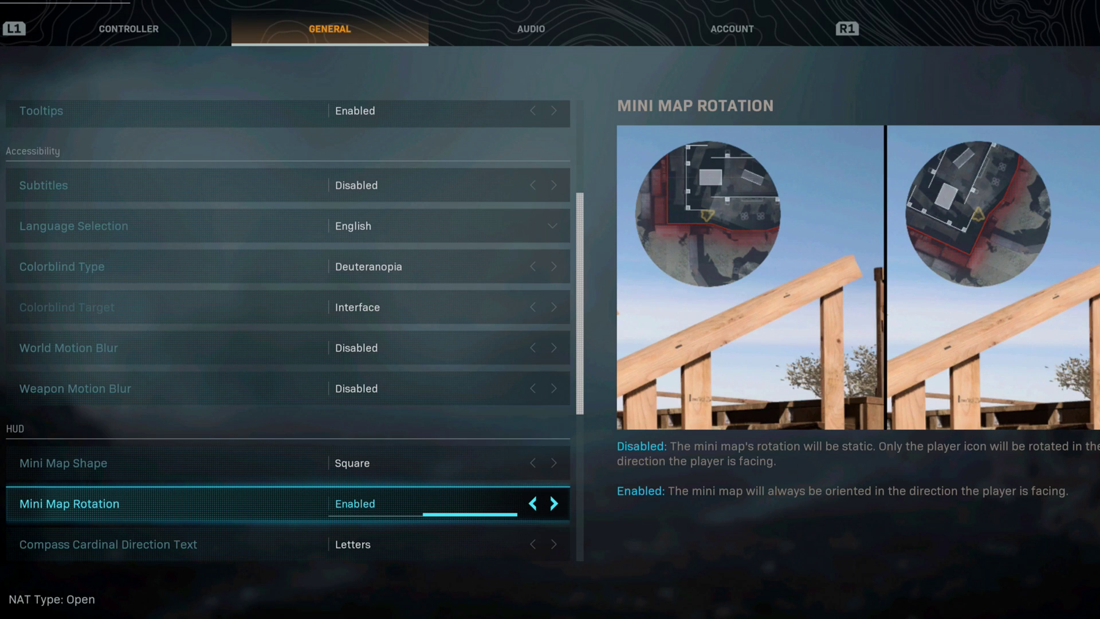
pyautogui.press('Left')
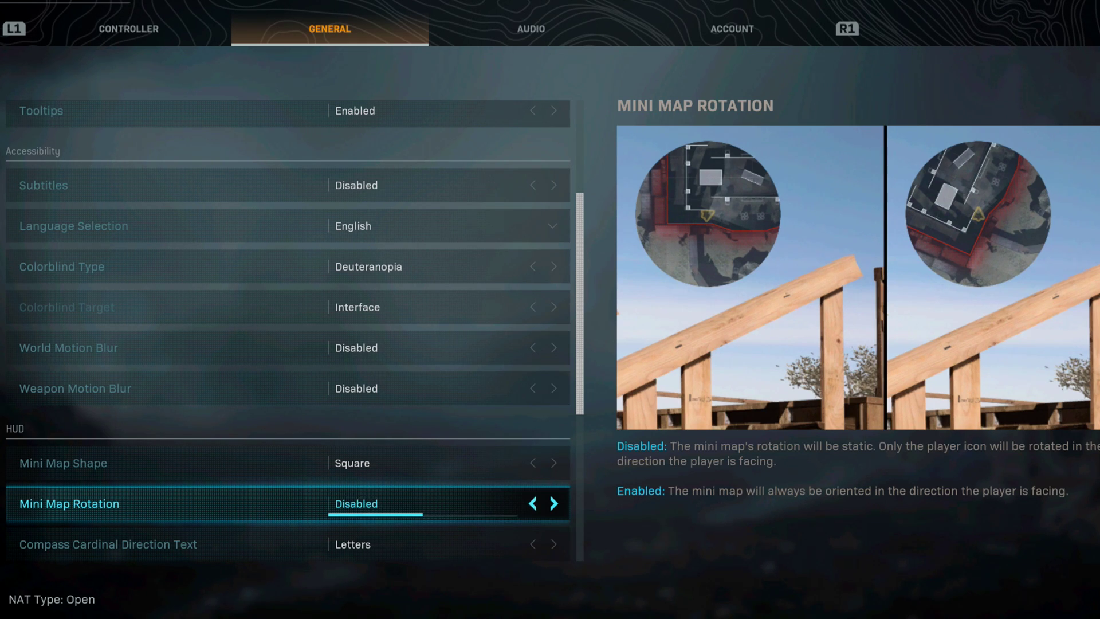
pyautogui.press('Right')
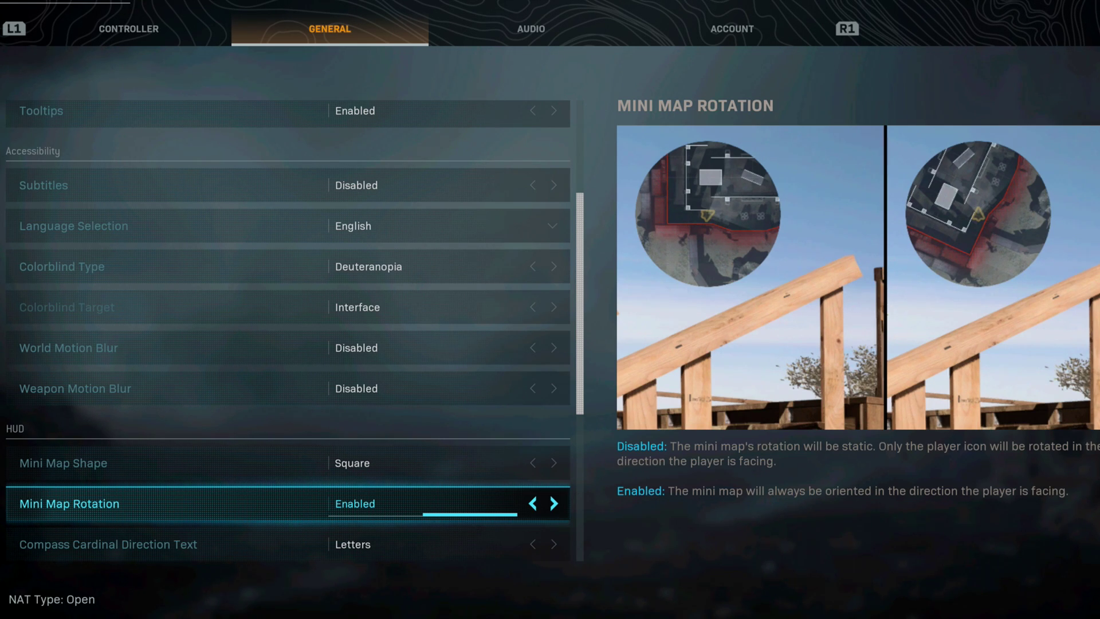
pyautogui.press('Left')
pyautogui.press('Right')
pyautogui.press('Left')
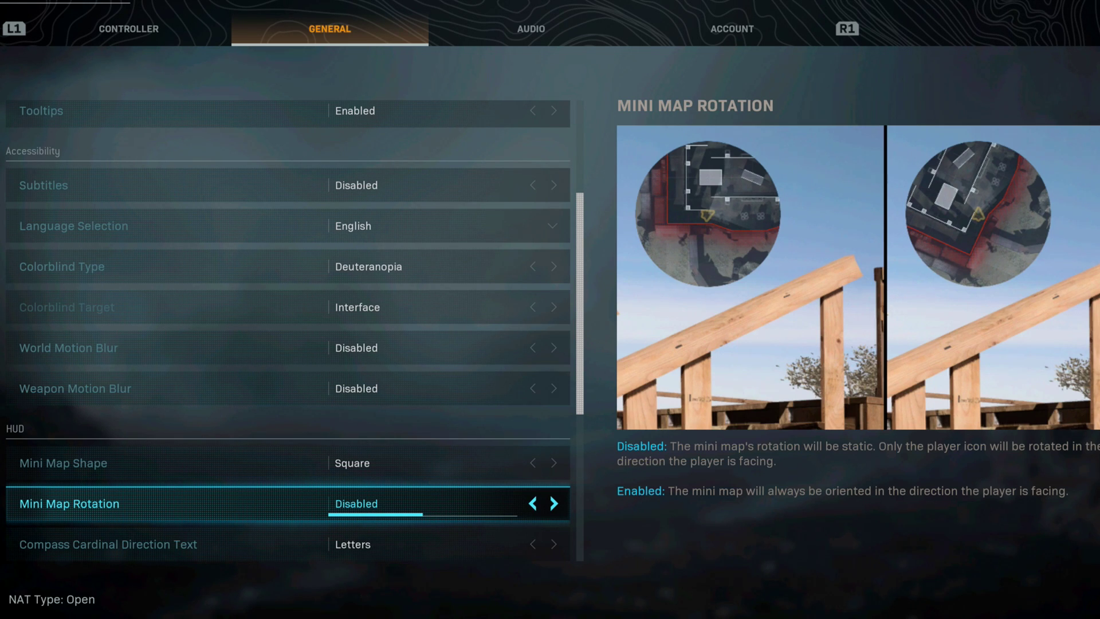
pyautogui.press('Right')
# Step: Compare the Compass Cardinal Direction Text options and set it to Numbers
pyautogui.press('Down')
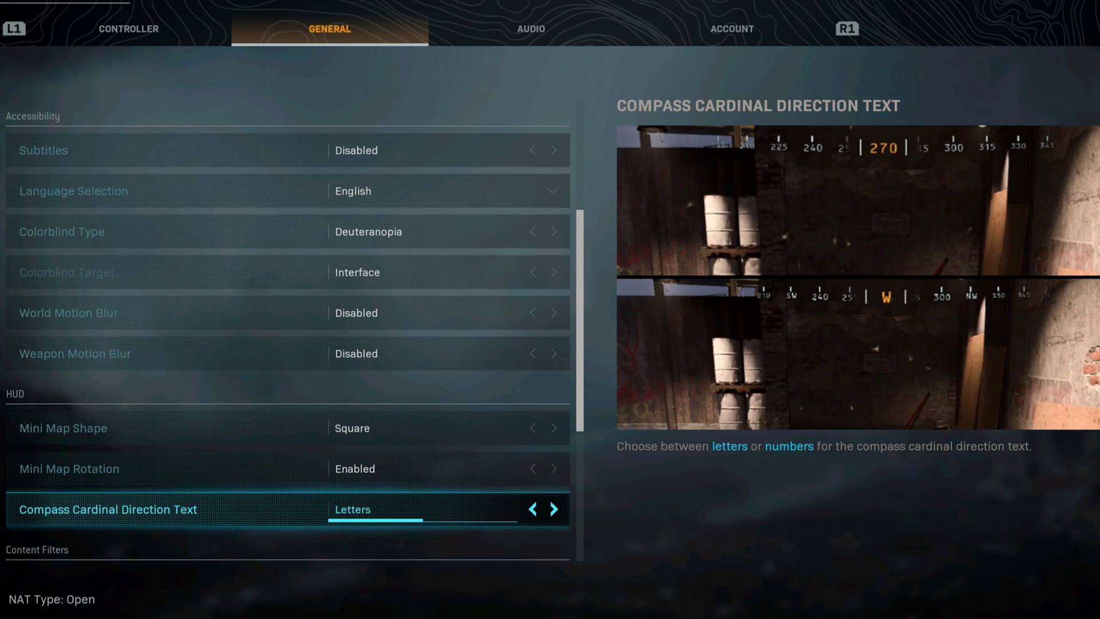
pyautogui.press('Right')
pyautogui.press('Left')
pyautogui.press('Down')
pyautogui.press('Up')
pyautogui.press('Right')
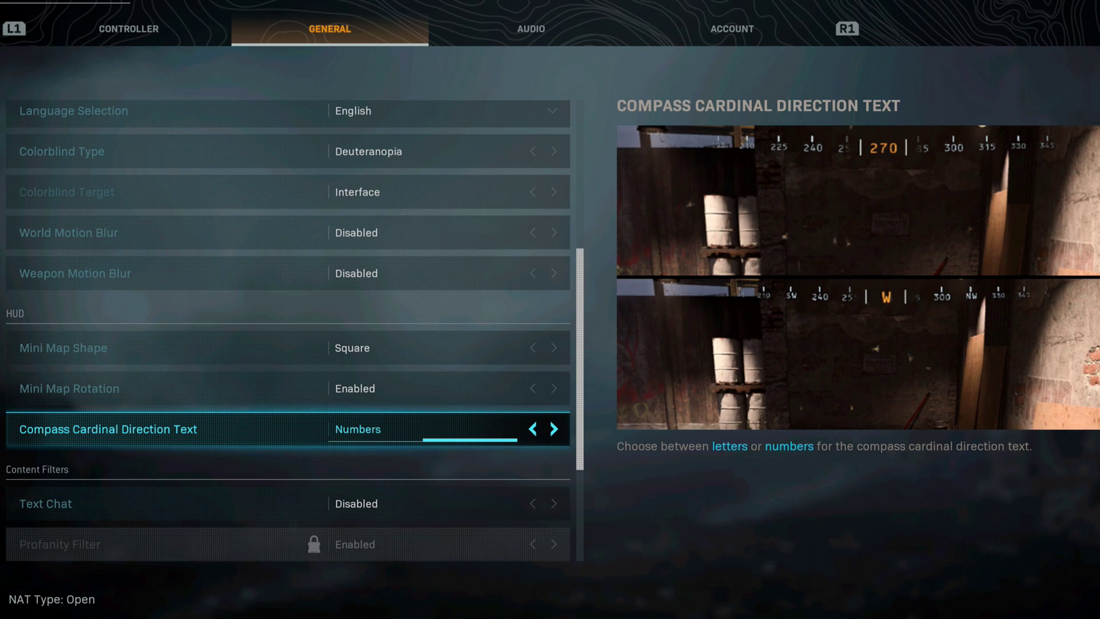
# Step: Try Text Chat as Enabled, then return it to Disabled
pyautogui.press('Down')
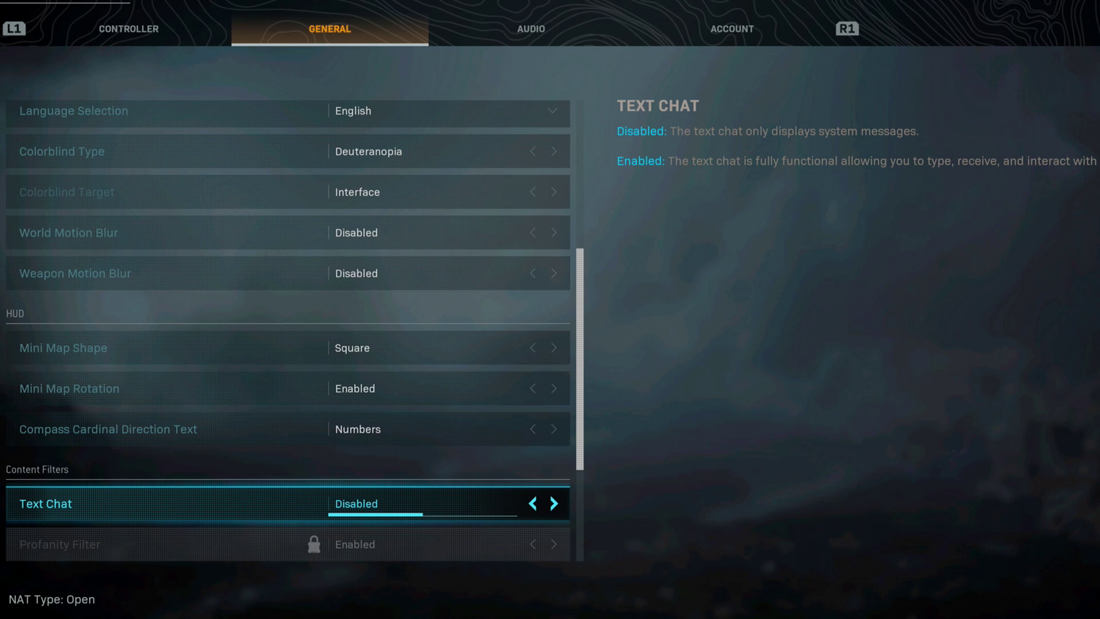
pyautogui.press('Right')
pyautogui.press('Left')
pyautogui.press('Right')
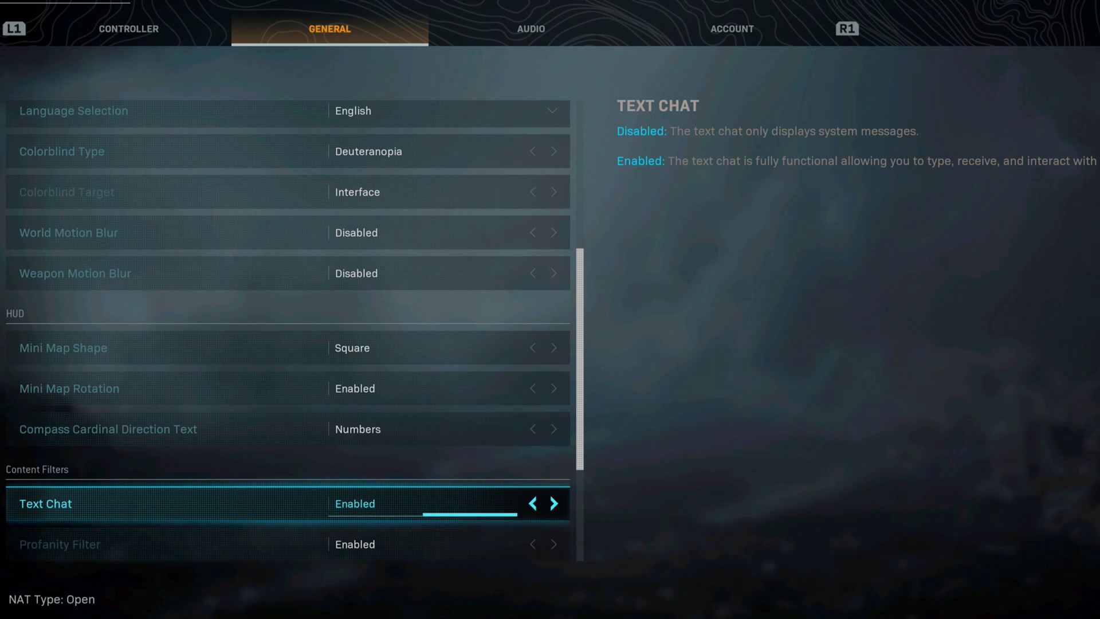
pyautogui.press('Down')
pyautogui.press('Up')
pyautogui.press('Left')
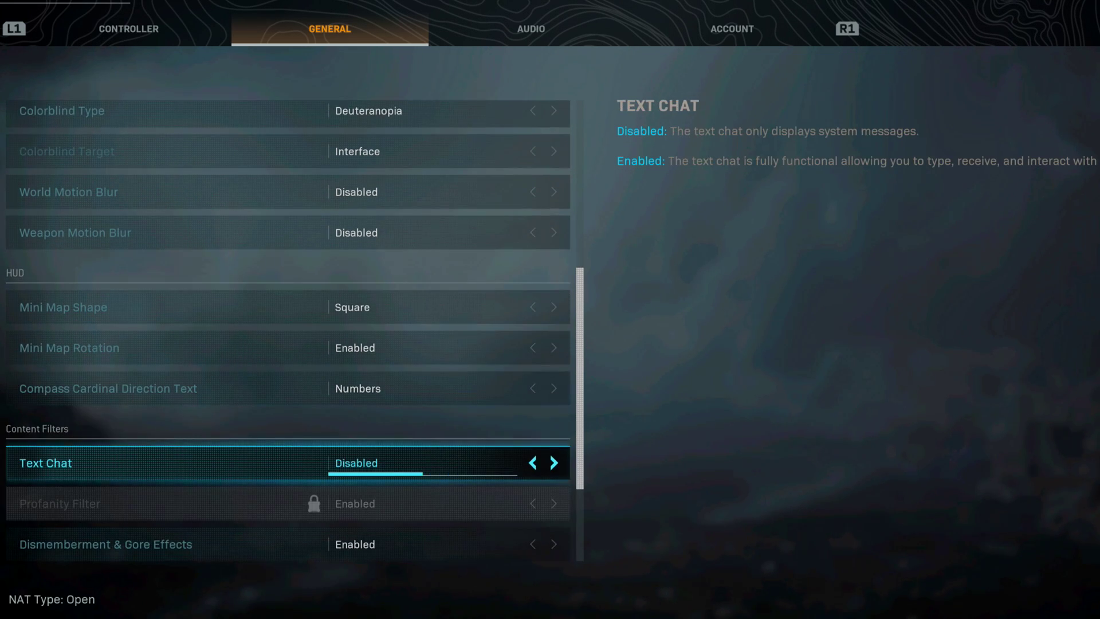
# Step: Look over the remaining General options, switch to the Audio settings and check the Audio Mix choices, keeping Boost High
pyautogui.press('Down')
pyautogui.press('Down')
pyautogui.press('Down')
pyautogui.press('Down')
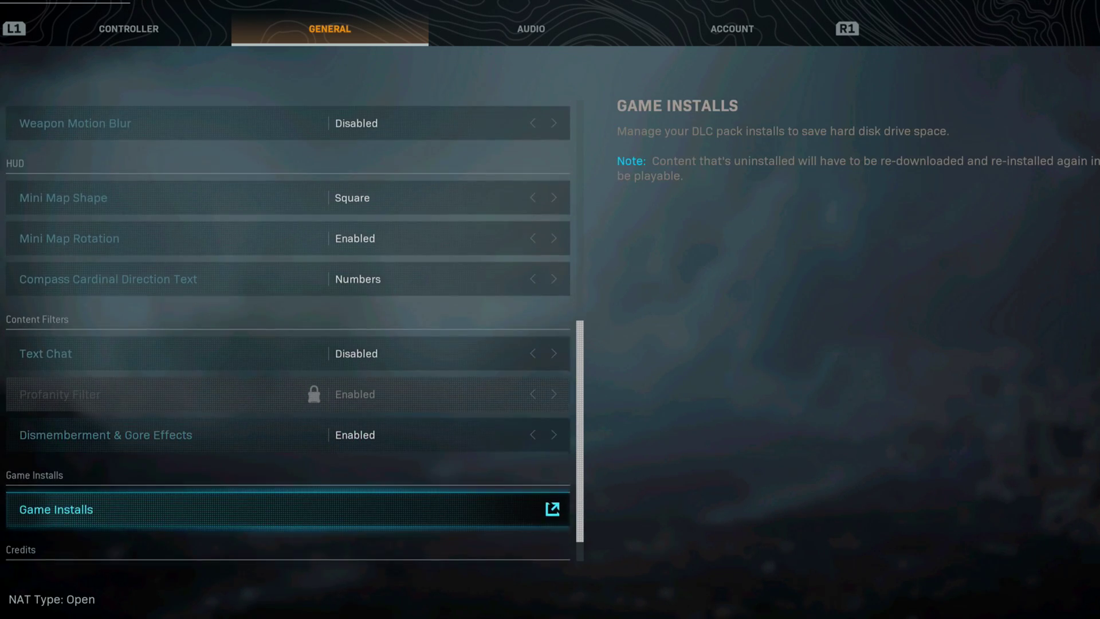
pyautogui.press('e')
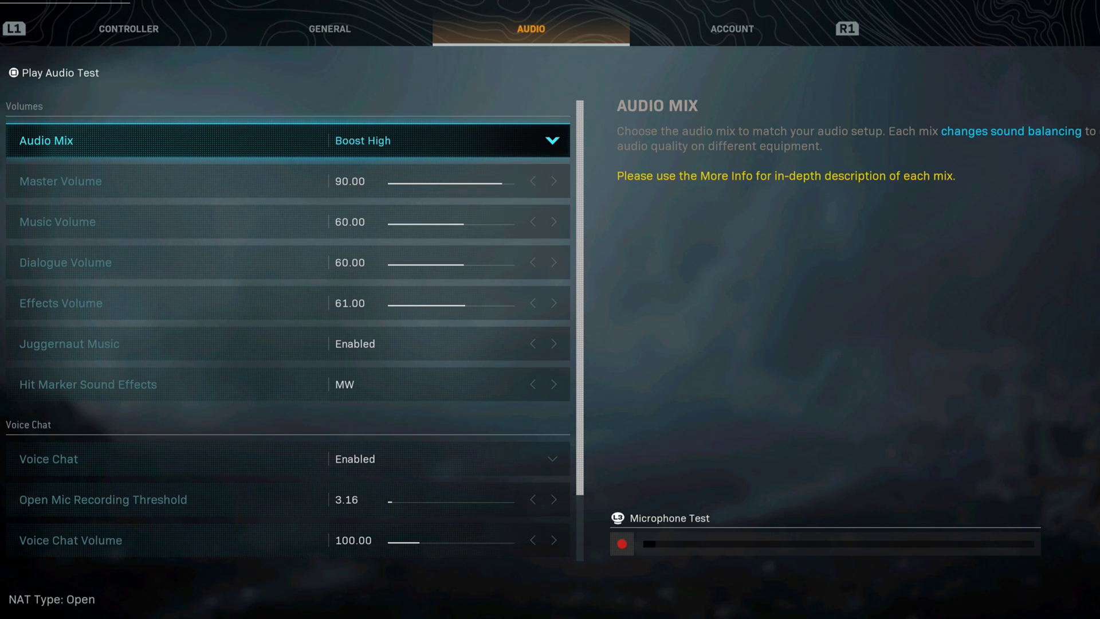
pyautogui.press('Return')
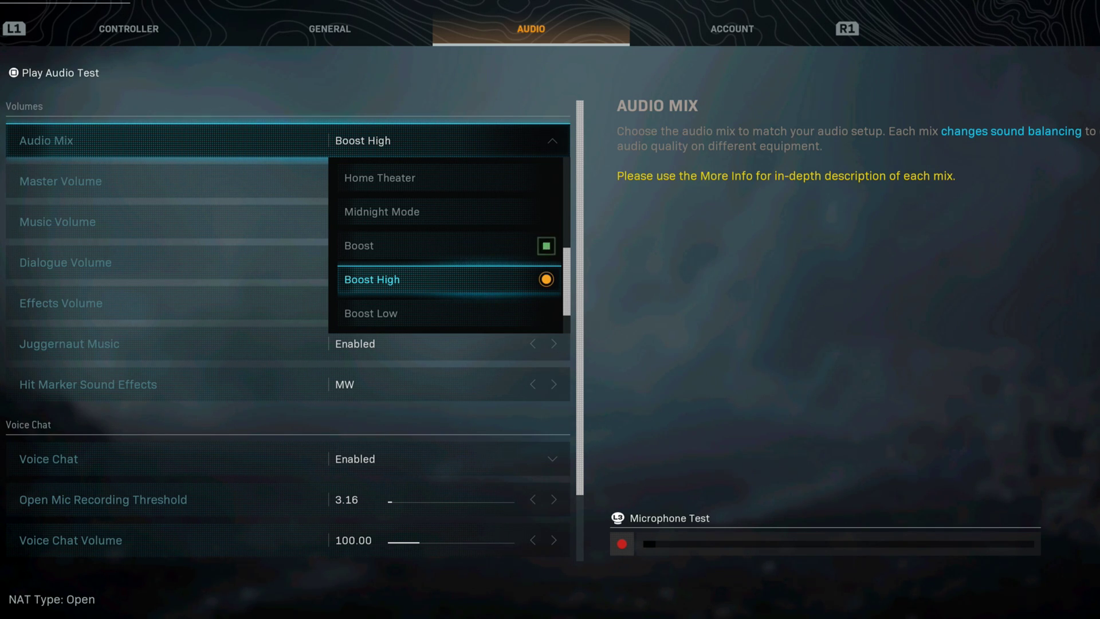
pyautogui.press('Return')
# Step: Go through the volume settings and lower the Effects Volume to 54.00
pyautogui.press('Down')
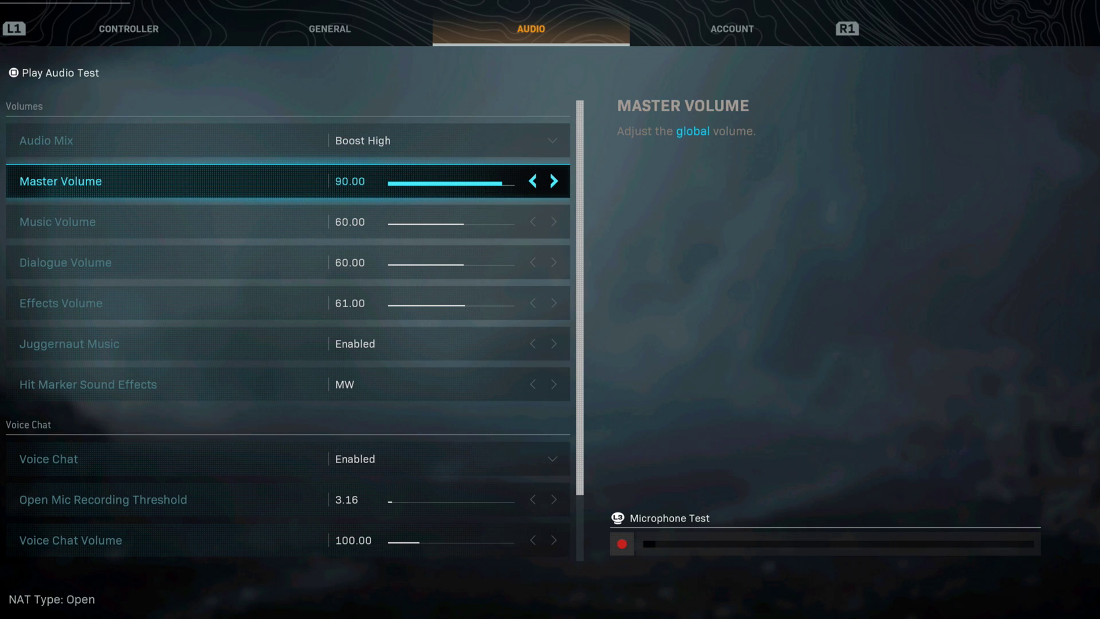
pyautogui.press('Down')
pyautogui.press('Down')
pyautogui.press('Up')
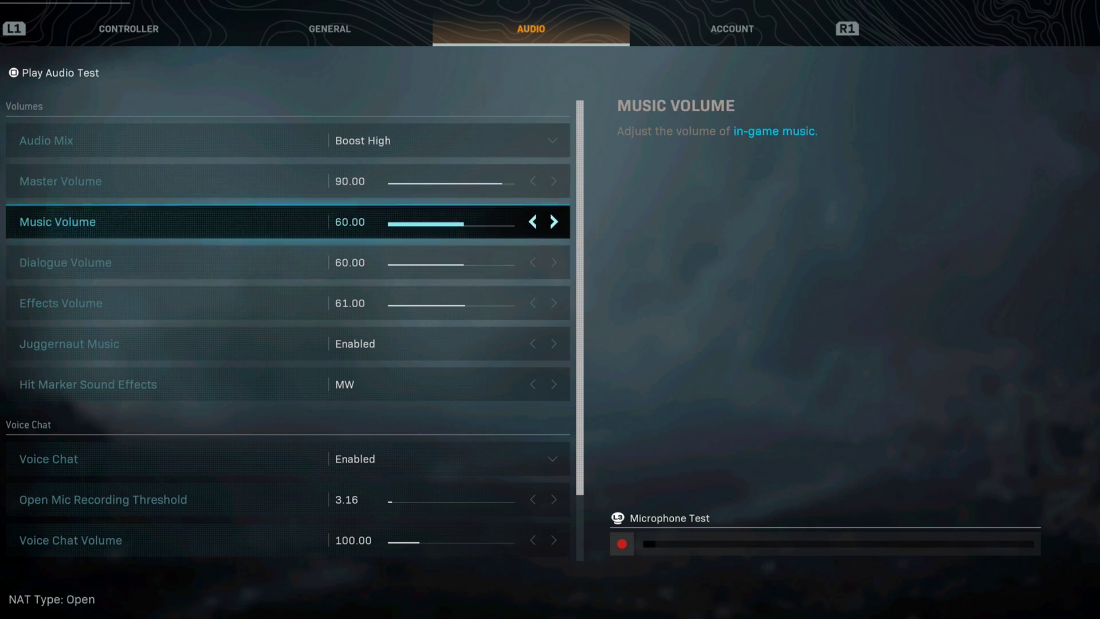
pyautogui.press('Down')
pyautogui.press('Down')
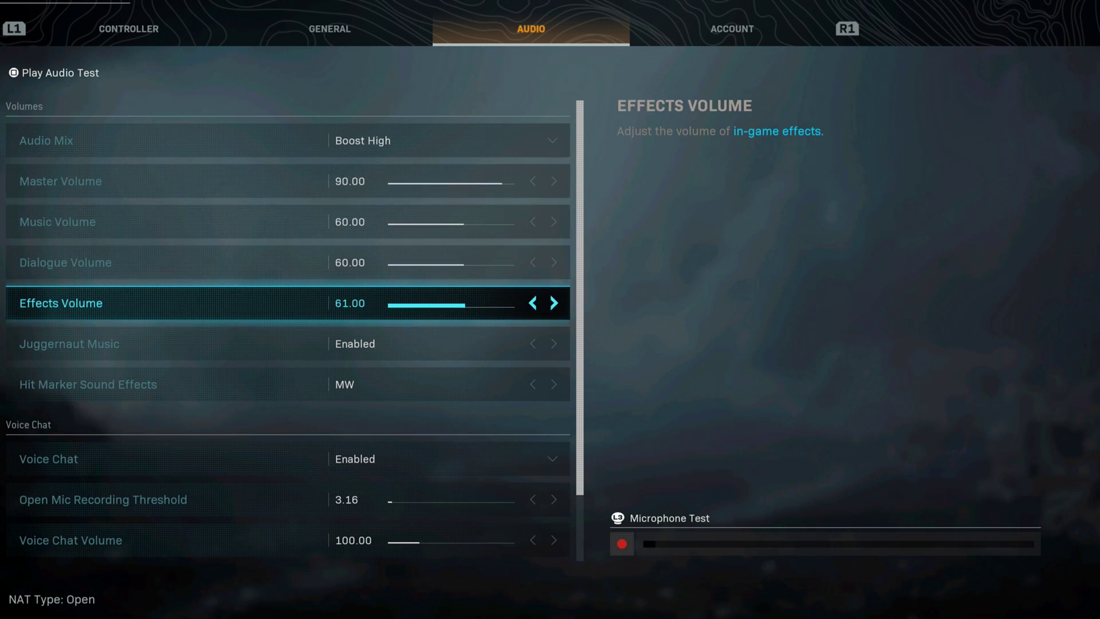
pyautogui.press('Left')
pyautogui.press('Left')
pyautogui.press('Left')
pyautogui.press('Left')
pyautogui.press('Left')
pyautogui.press('Left')
pyautogui.press('Left')
# Step: Lower the Dialogue Volume to 44.00
pyautogui.press('Up')
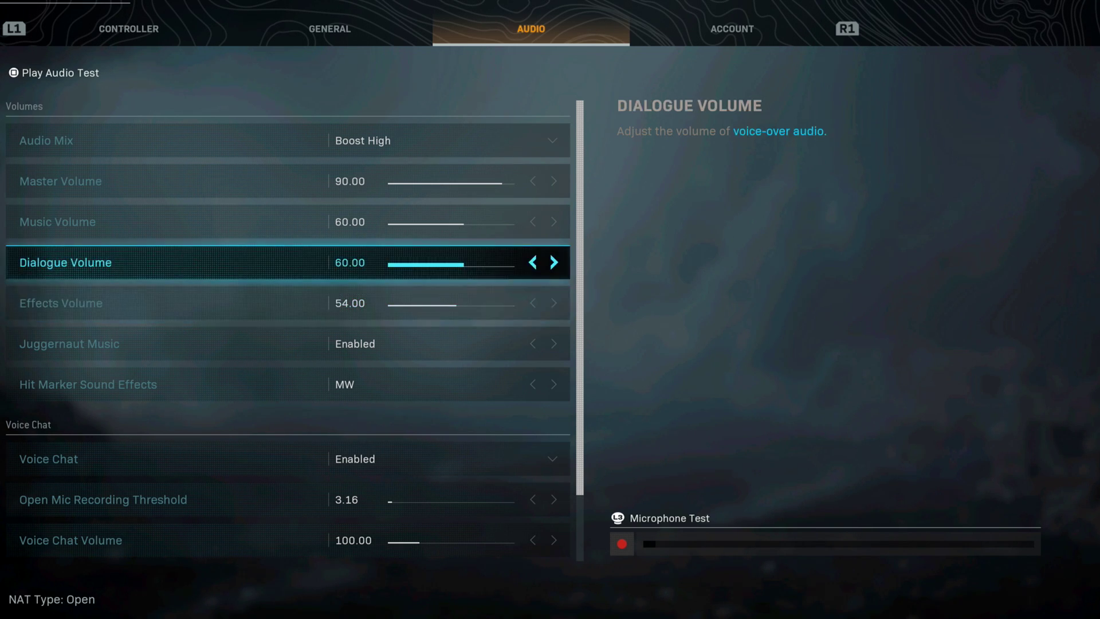
pyautogui.press('Left')
pyautogui.press('Left')
pyautogui.press('Left')
pyautogui.press('Left')
pyautogui.press('Left')
pyautogui.press('Left')
pyautogui.press('Left')
pyautogui.press('Left')
pyautogui.press('Left')
pyautogui.press('Left')
pyautogui.press('Left')
pyautogui.press('Left')
pyautogui.press('Left')
pyautogui.press('Left')
pyautogui.press('Left')
pyautogui.press('Left')
# Step: Lower the Music Volume to 47.00
pyautogui.press('Up')
pyautogui.press('Left')
pyautogui.press('Left')
pyautogui.press('Left')
pyautogui.press('Left')
pyautogui.press('Left')
pyautogui.press('Left')
pyautogui.press('Left')
pyautogui.press('Left')
pyautogui.press('Left')
pyautogui.press('Left')
pyautogui.press('Left')
pyautogui.press('Left')
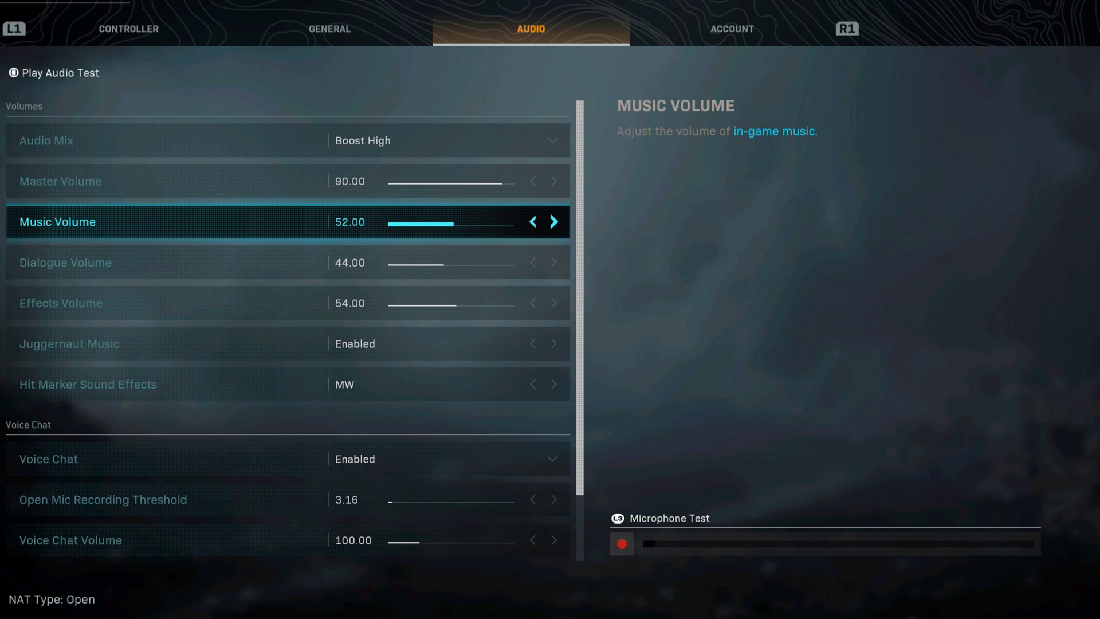
pyautogui.press('Up')
pyautogui.press('Up')
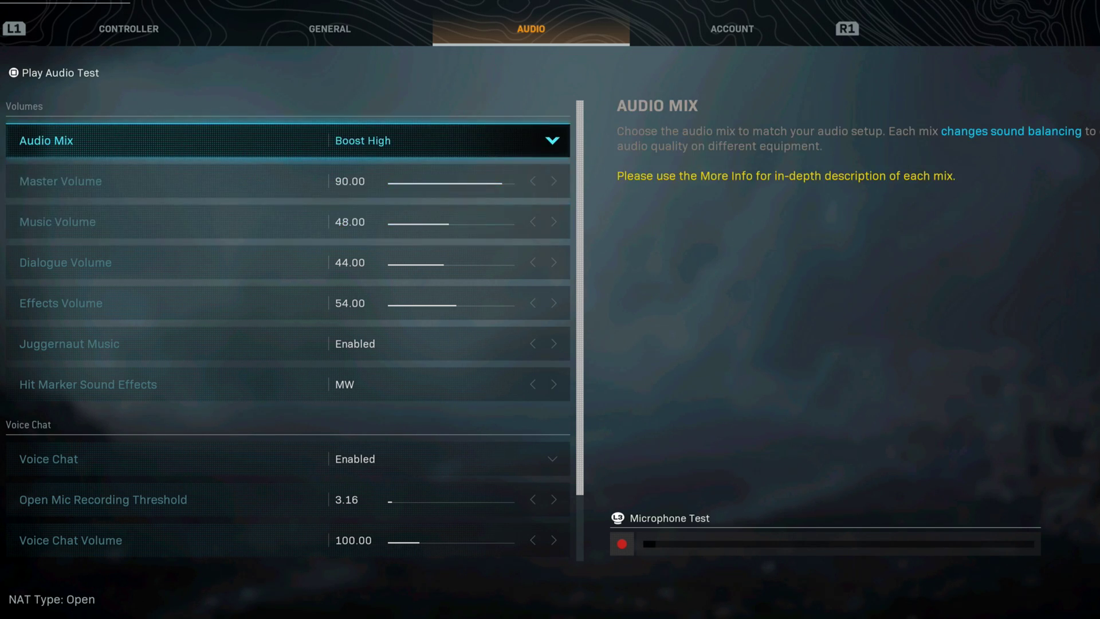
pyautogui.press('Down')
pyautogui.press('Down')
pyautogui.press('Left')
# Step: Reduce the Dialogue Volume further to 40.00
pyautogui.press('Down')
pyautogui.press('Left')
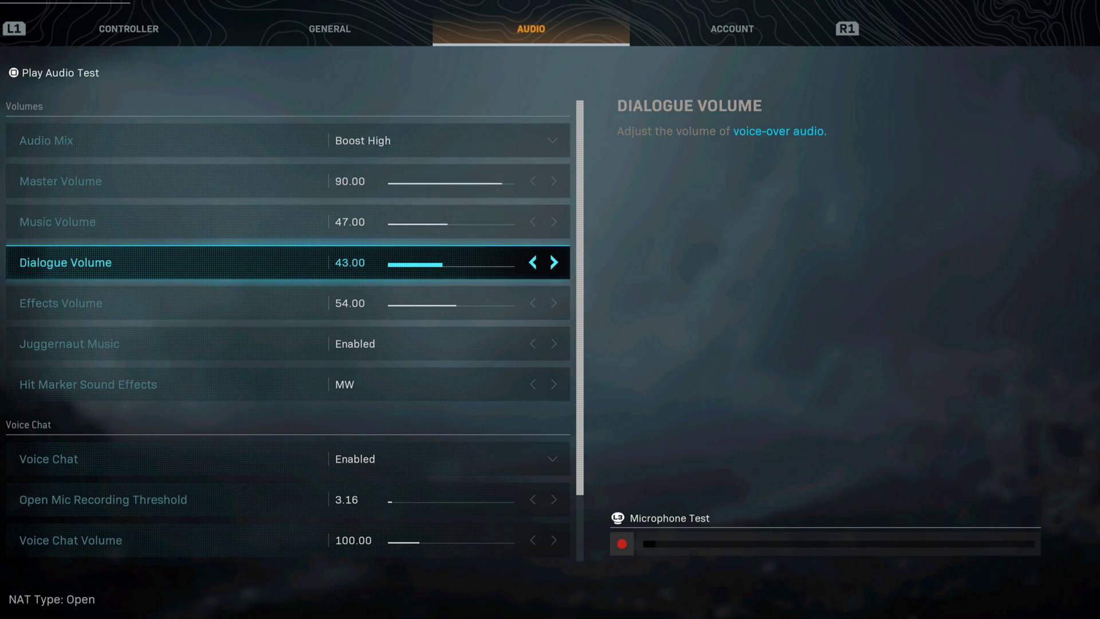
pyautogui.press('Left')
pyautogui.press('Left')
pyautogui.press('Left')
# Step: Reduce the Music Volume further to 40.00
pyautogui.press('Up')
pyautogui.press('Left')
pyautogui.press('Left')
pyautogui.press('Left')
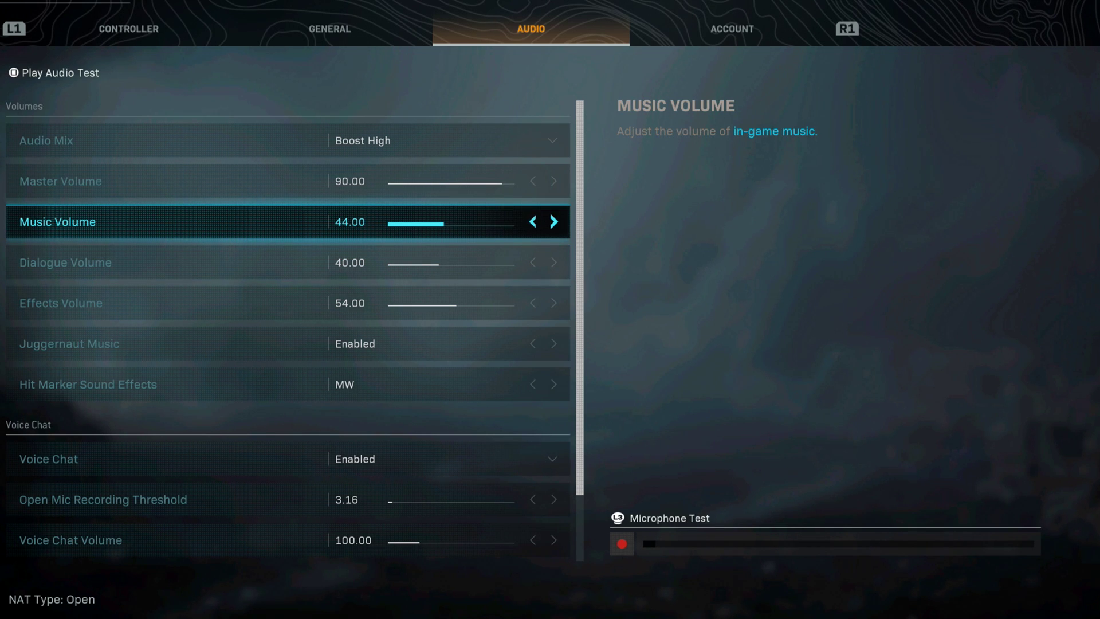
pyautogui.press('Left')
pyautogui.press('Left')
pyautogui.press('Left')
pyautogui.press('Left')
# Step: Reduce the Effects Volume to 40.00 to match the music and dialogue volumes
pyautogui.press('Down')
pyautogui.press('Down')
pyautogui.press('Left')
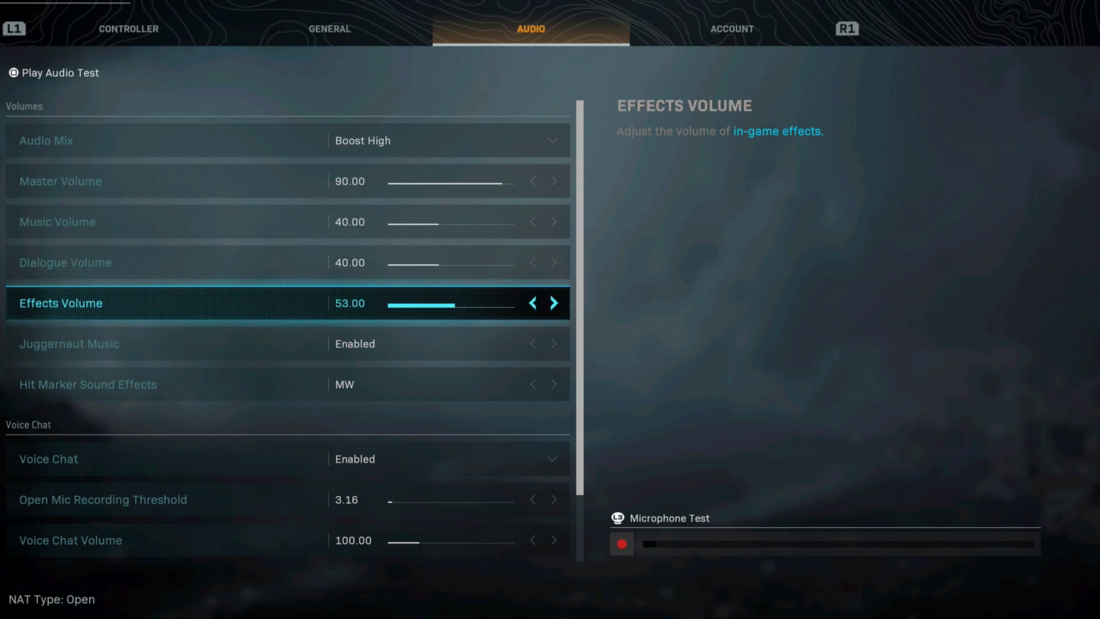
pyautogui.press('Left')
pyautogui.press('Left')
pyautogui.press('Left')
pyautogui.press('Left')
pyautogui.press('Left')
pyautogui.press('Left')
pyautogui.press('Left')
pyautogui.press('Left')
pyautogui.press('Left')
pyautogui.press('Left')
pyautogui.press('Left')
pyautogui.press('Left')
# Step: Look through the audio options from Audio Mix down to the voice chat settings
pyautogui.press('Down')
pyautogui.press('Up')
pyautogui.press('Up')
pyautogui.press('Up')
pyautogui.press('Up')
pyautogui.press('Down')
pyautogui.press('Down')
pyautogui.press('Down')
pyautogui.press('Down')
pyautogui.press('Down')
pyautogui.press('Down')
pyautogui.press('Down')
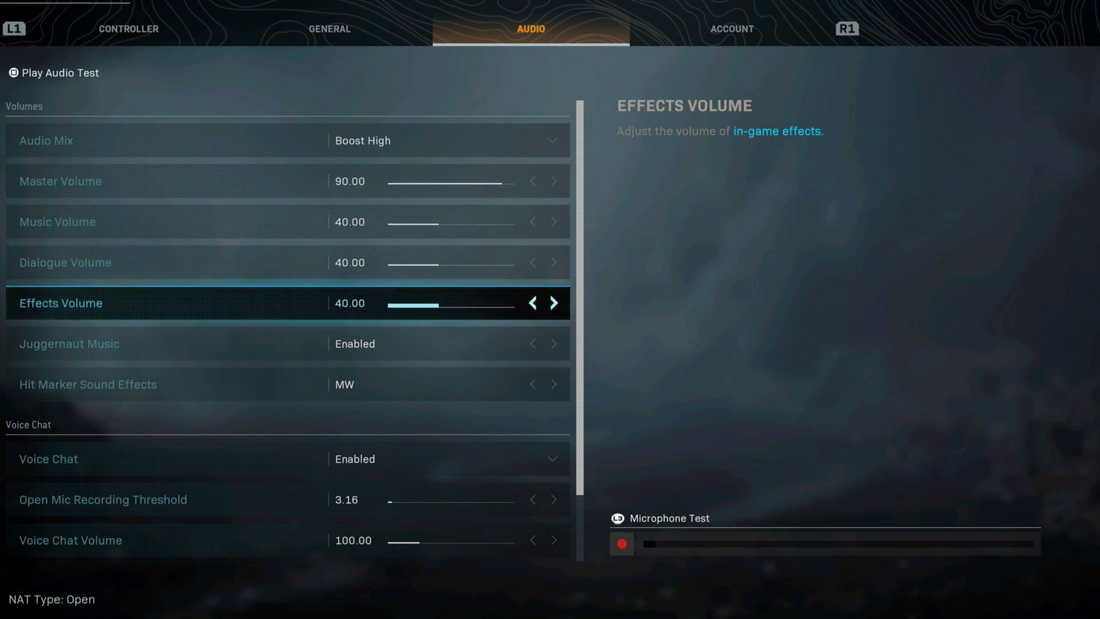
pyautogui.press('Down')
pyautogui.press('Down')
pyautogui.press('Down')
pyautogui.press('Down')
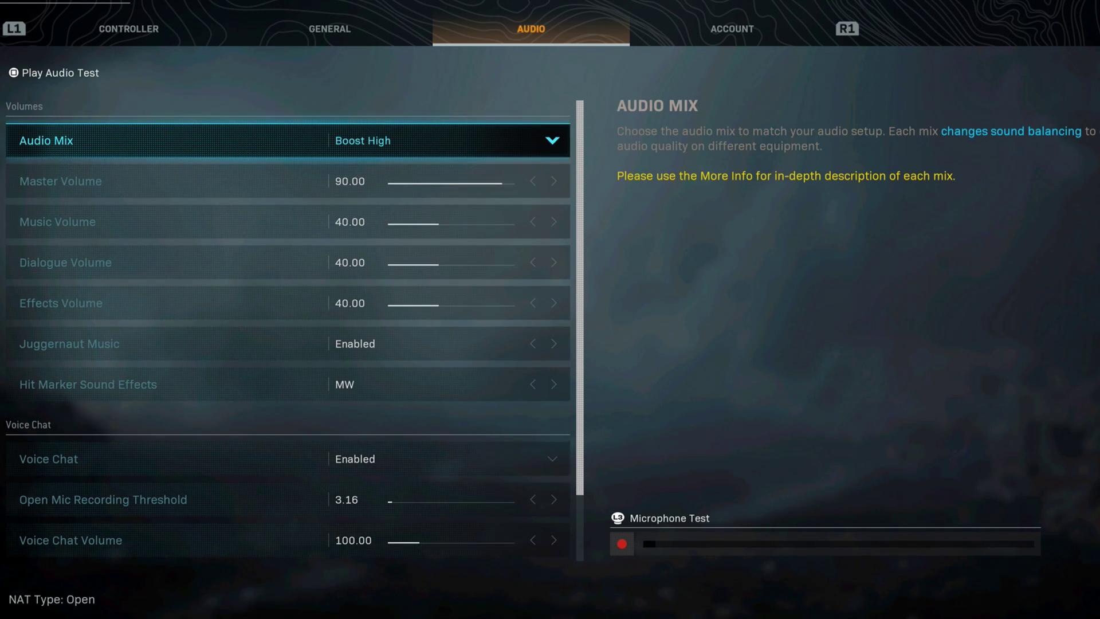
# Step: Leave the audio settings and view the Season 4 Battle Pass rewards around the Callous handgun blueprint
pyautogui.press('q')
pyautogui.press('q')
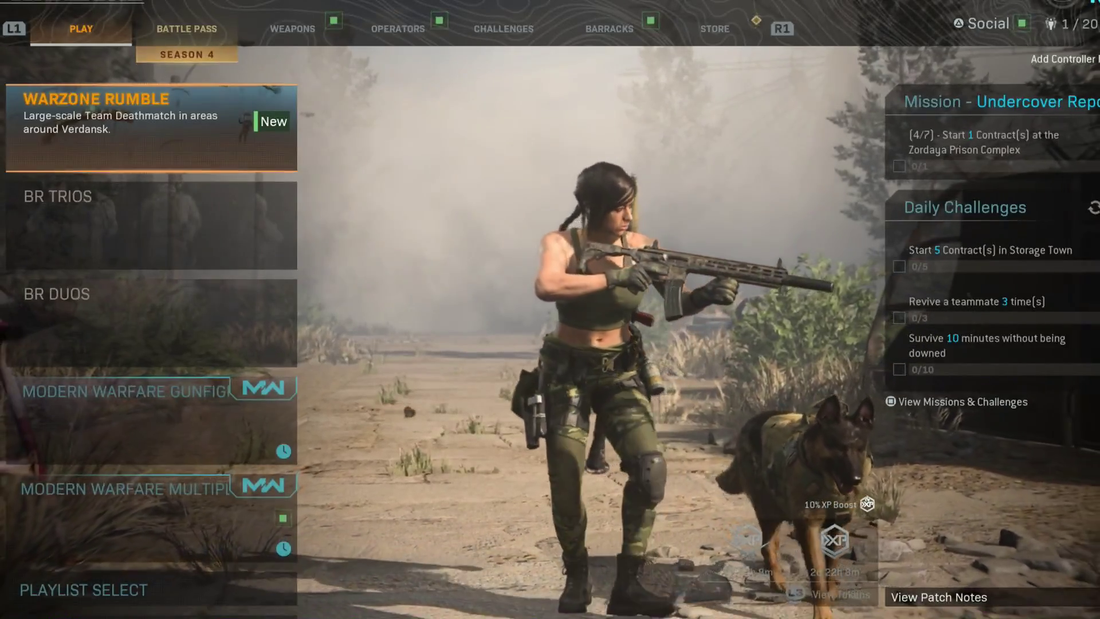
pyautogui.press('e')
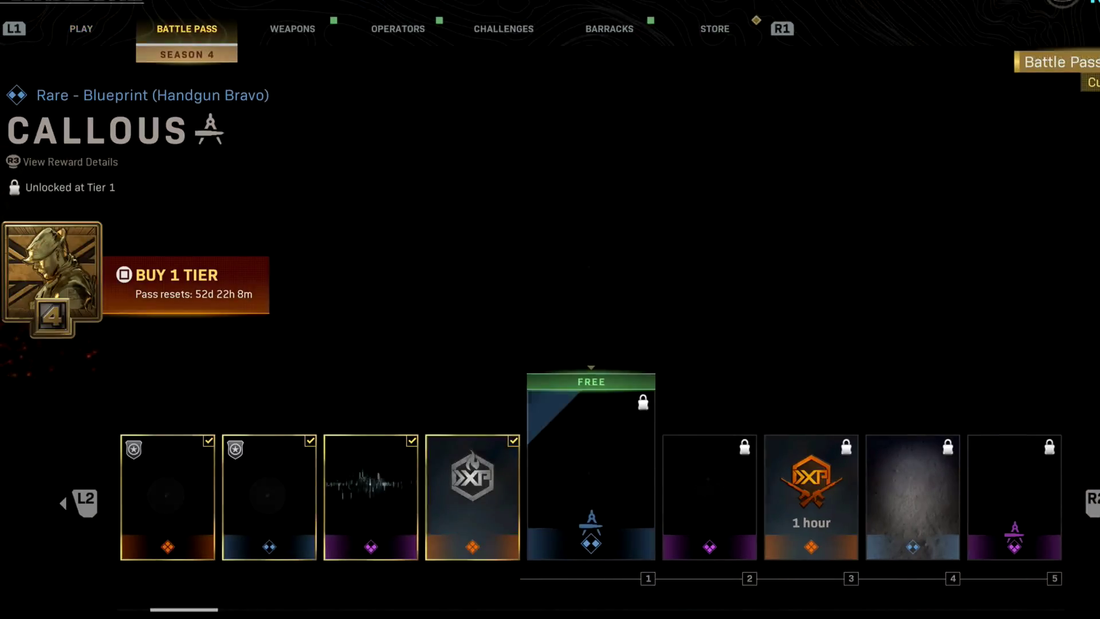
pyautogui.press('Left')
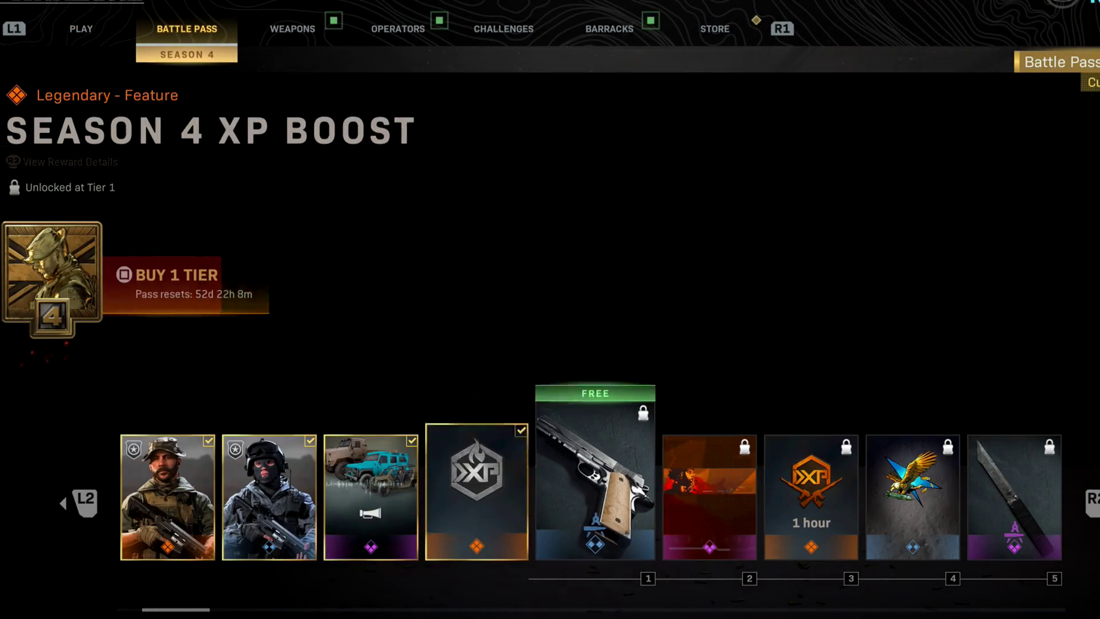
pyautogui.press('Right')
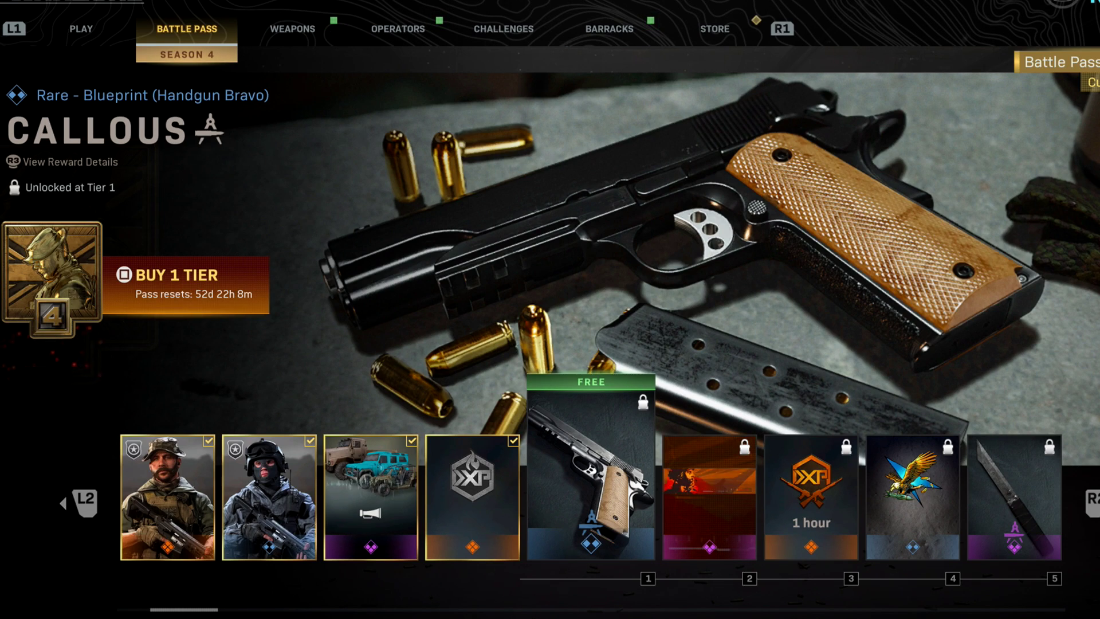